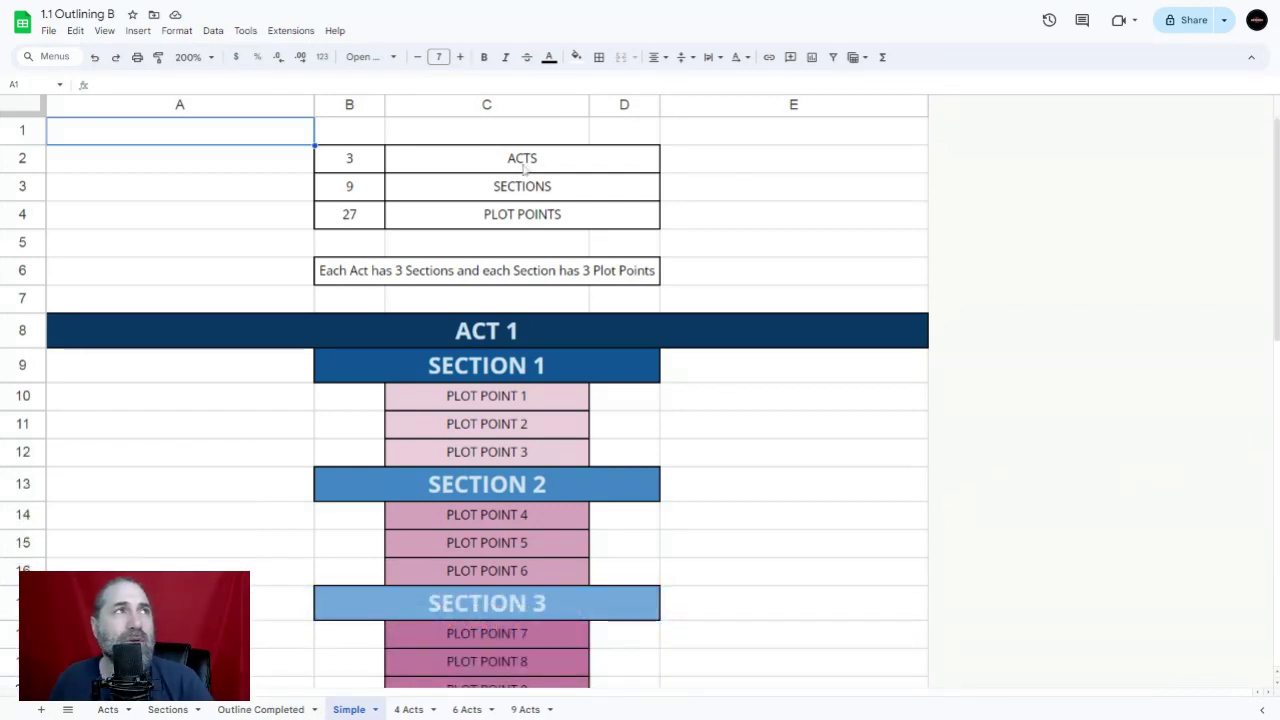
# Select the acts, sections and plot points count cells on the Simple tab, then clear the selection
pyautogui.moveTo(378, 160); pyautogui.dragTo(463, 190)
pyautogui.moveTo(378, 214); pyautogui.dragTo(537, 218)
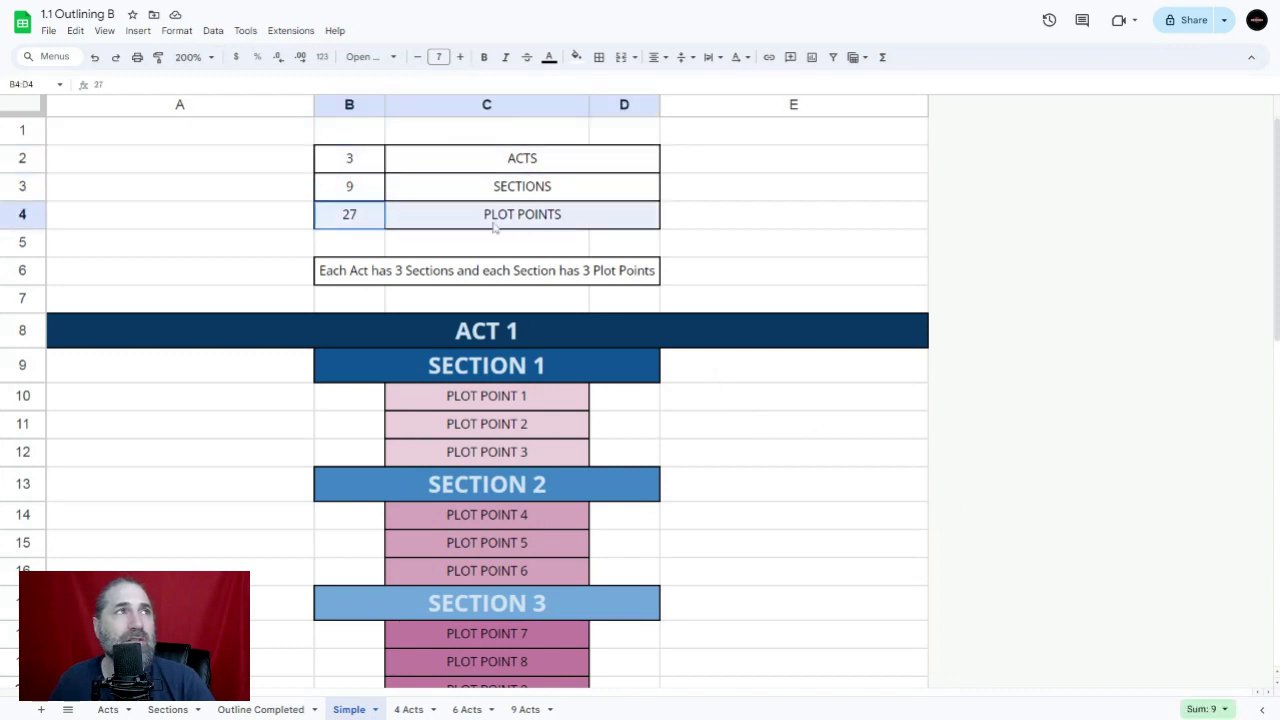
pyautogui.click(820, 460)
pyautogui.scroll(-1, 757, 449)
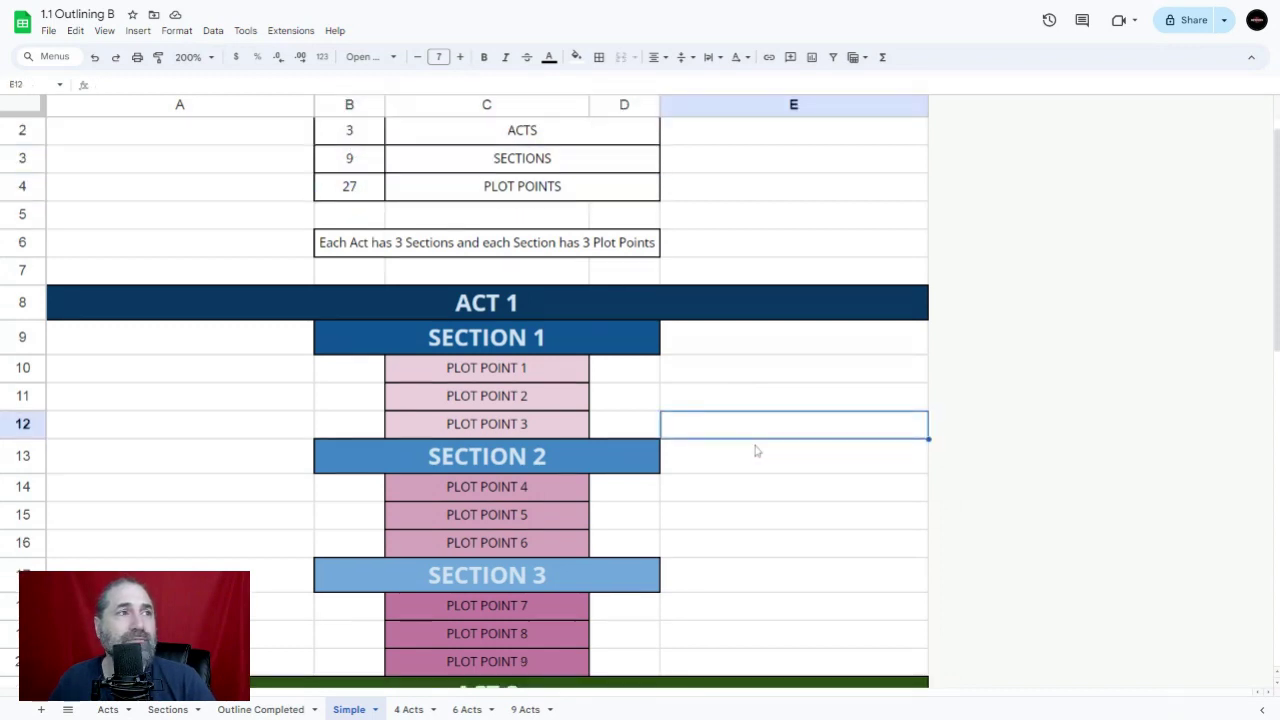
# Select the ACT 1 and SECTION 1 bands, review down to Plot Point 27, then go to 4 Acts
pyautogui.click(688, 257)
pyautogui.click(641, 288)
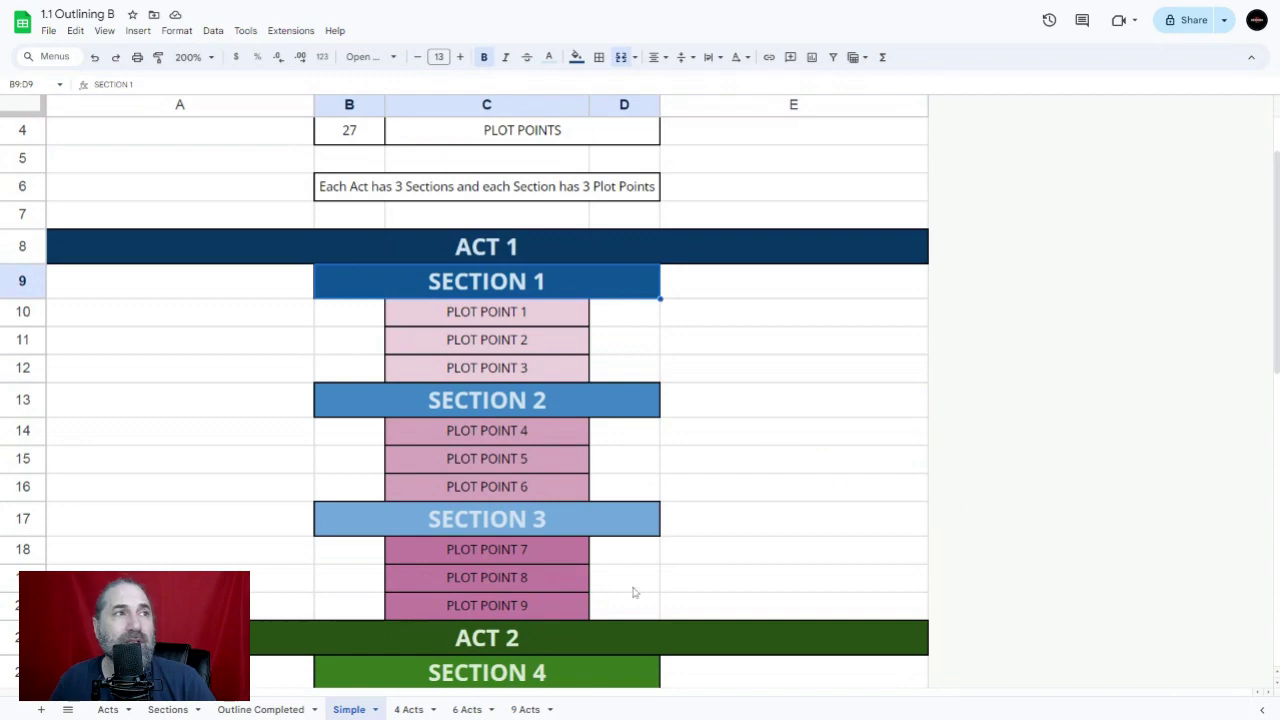
pyautogui.moveTo(575, 330); pyautogui.dragTo(600, 370)
pyautogui.scroll(-4, 791, 521)
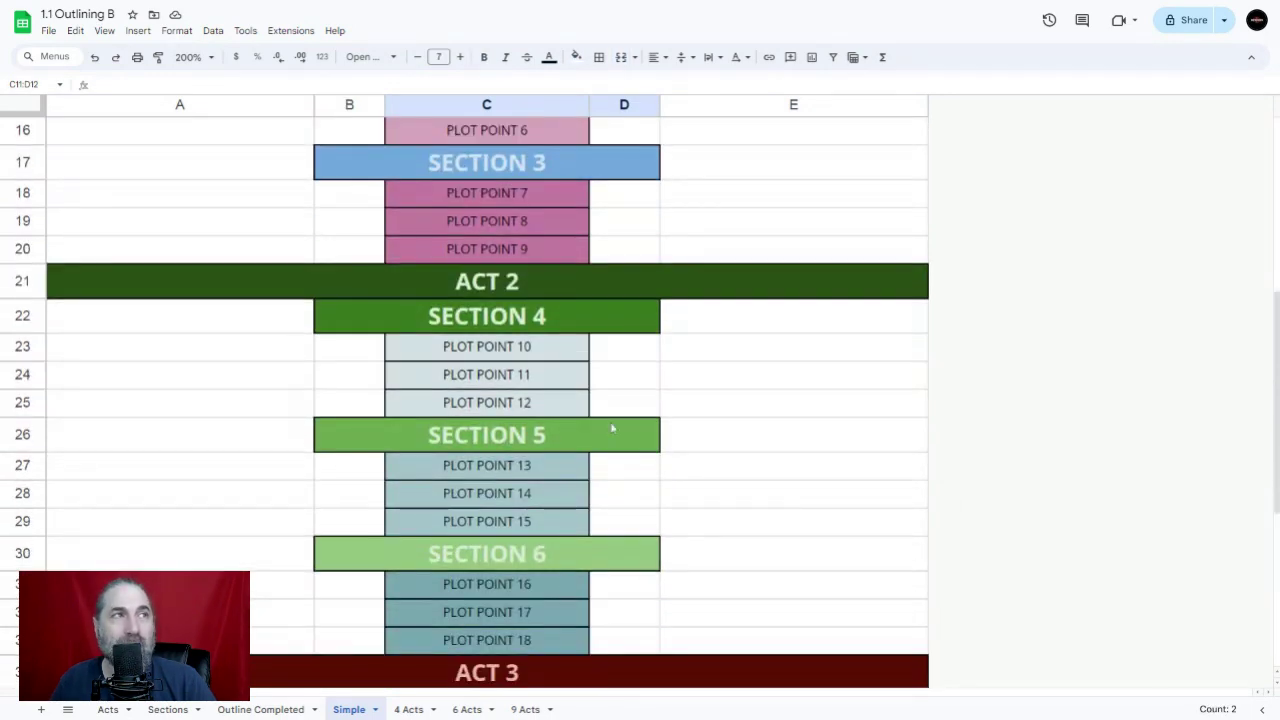
pyautogui.scroll(-4, 812, 416)
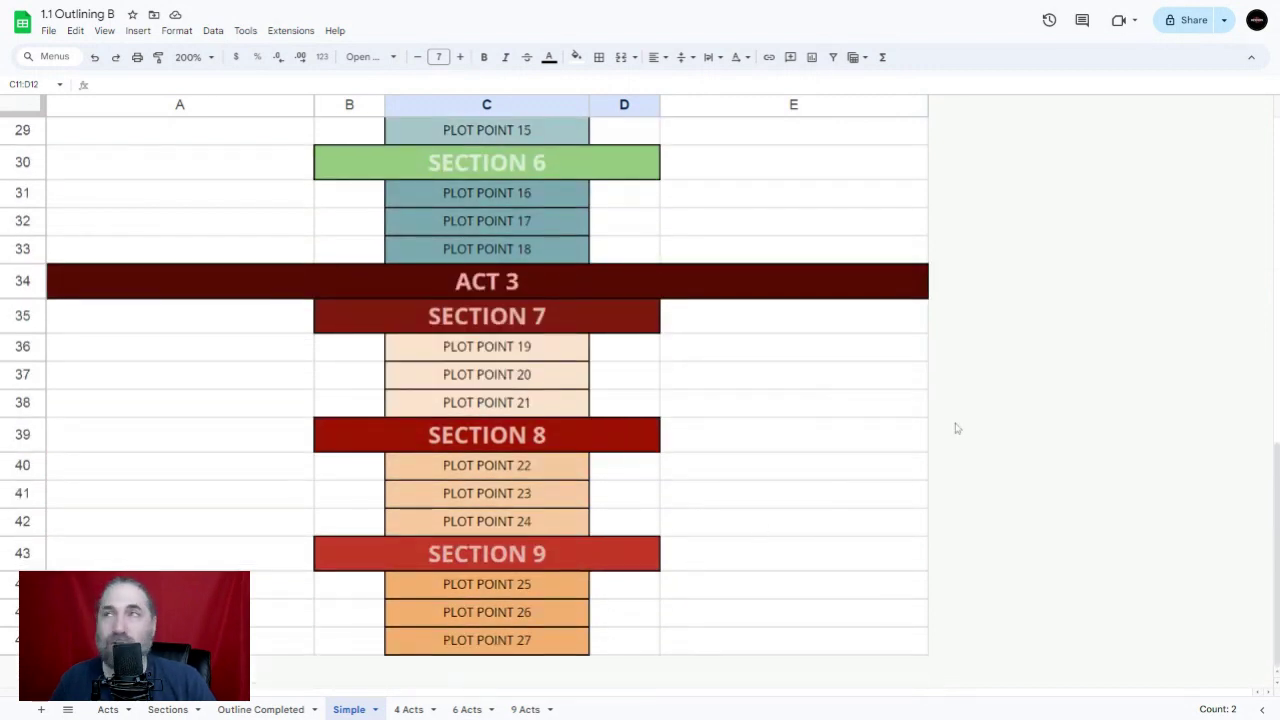
pyautogui.click(408, 710)
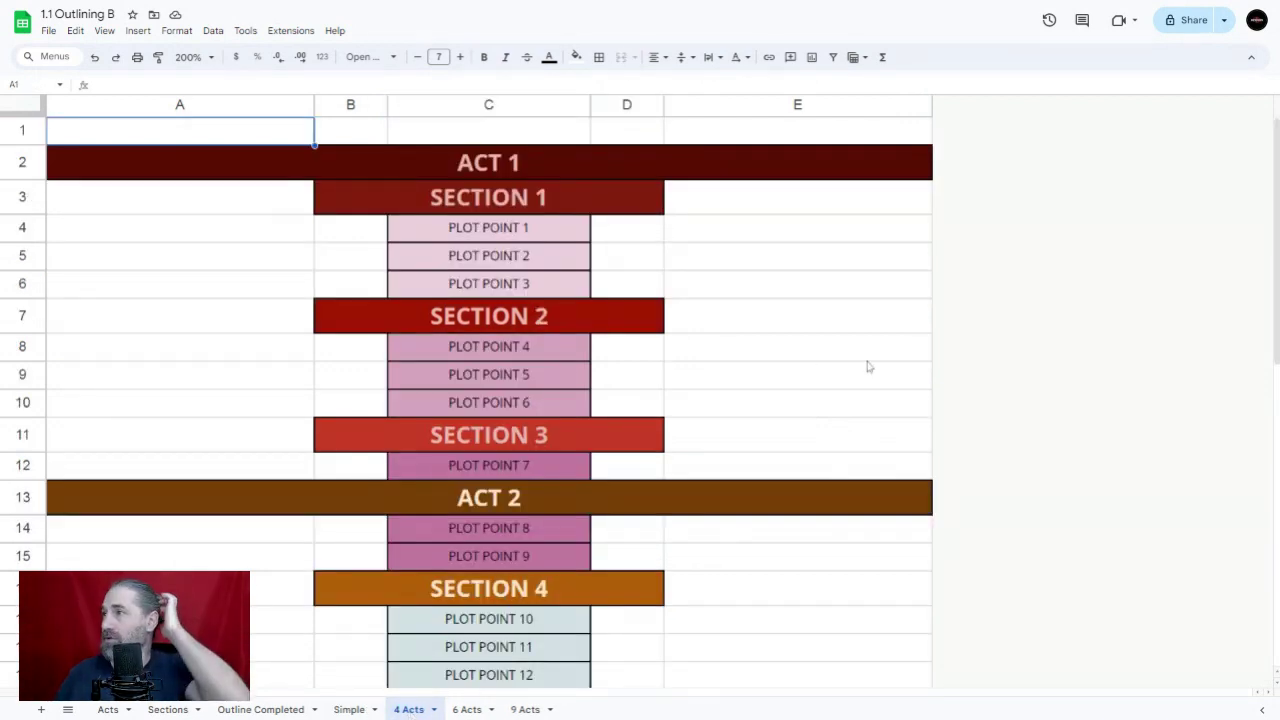
pyautogui.click(582, 178)
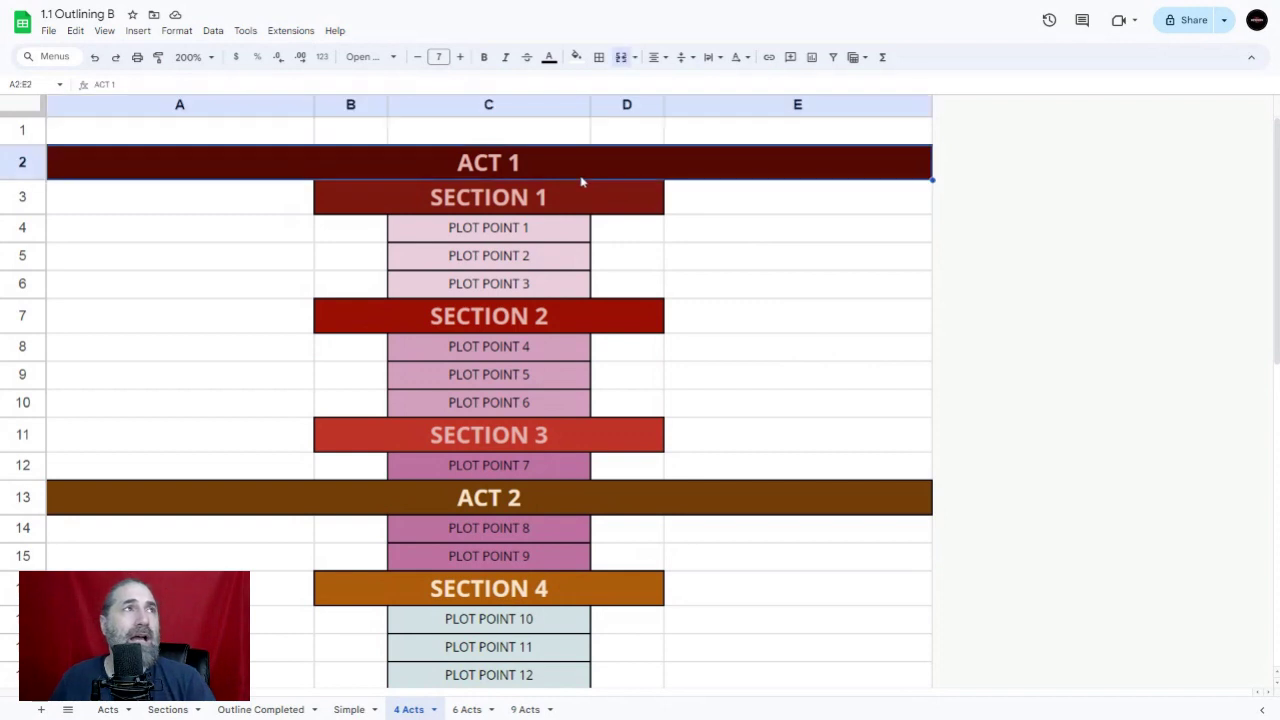
pyautogui.moveTo(634, 206); pyautogui.dragTo(697, 432)
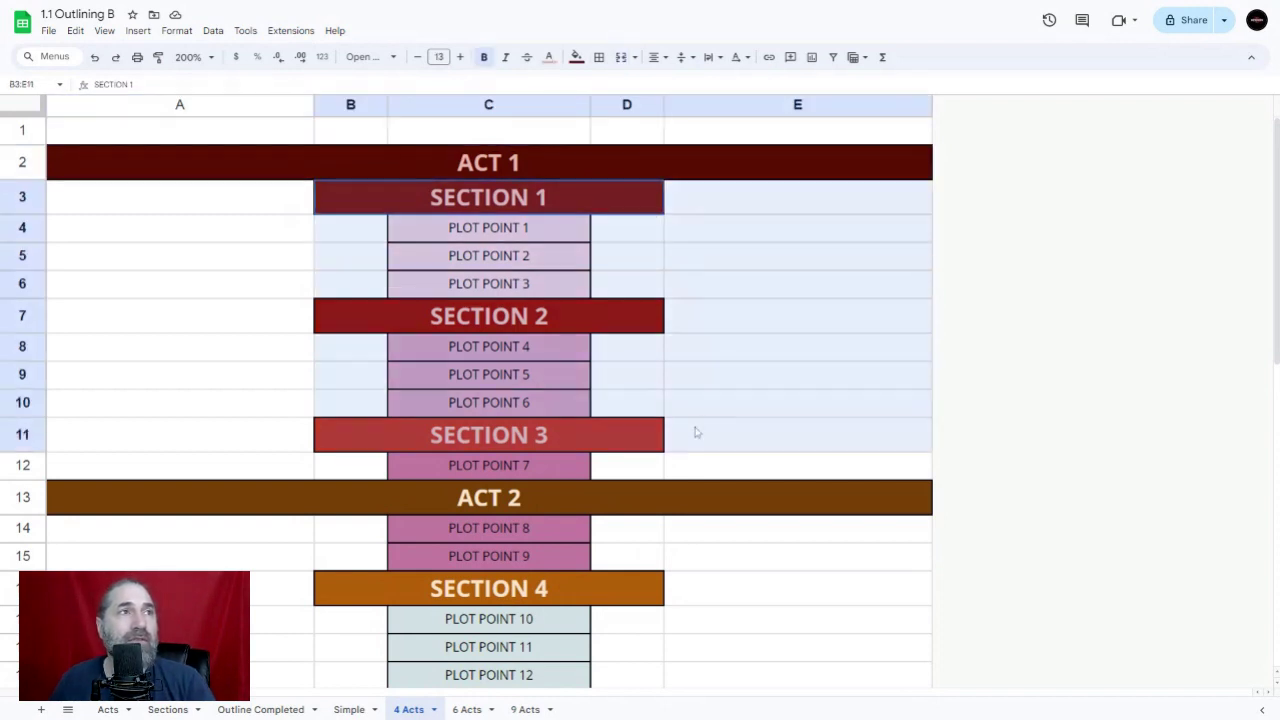
pyautogui.click(658, 434)
pyautogui.click(620, 325)
pyautogui.click(637, 210)
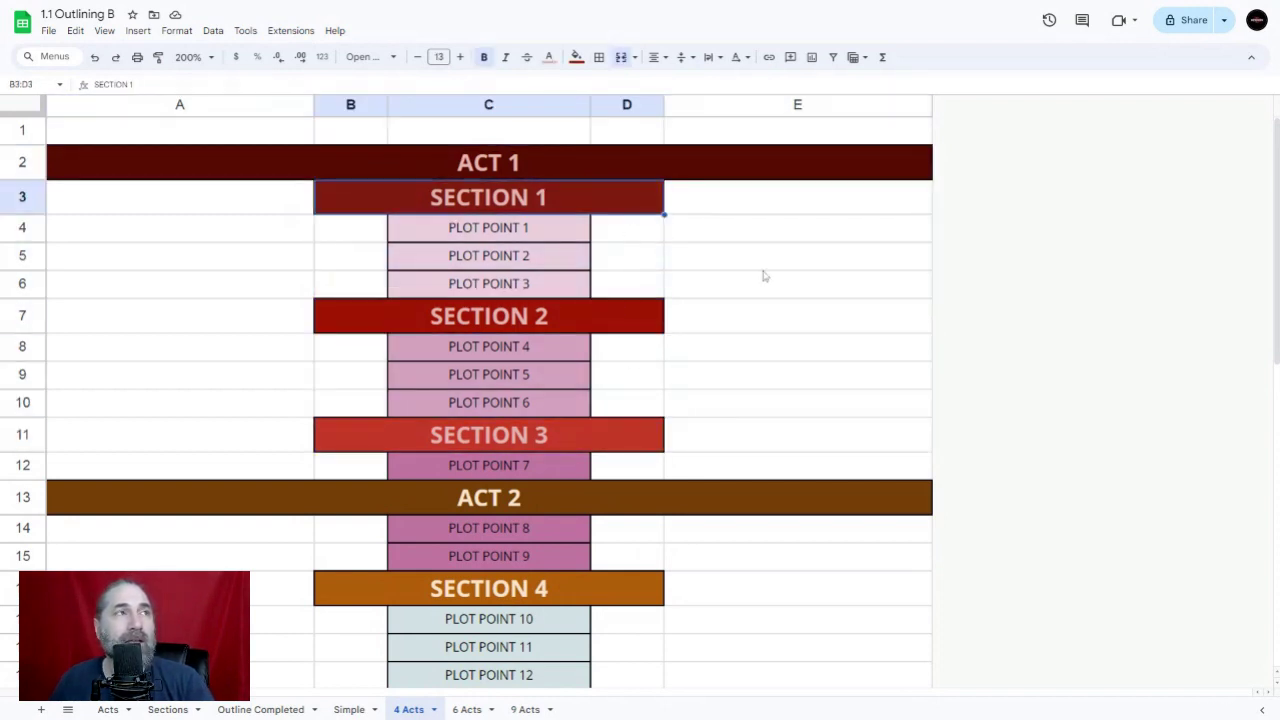
pyautogui.moveTo(571, 232); pyautogui.dragTo(579, 284)
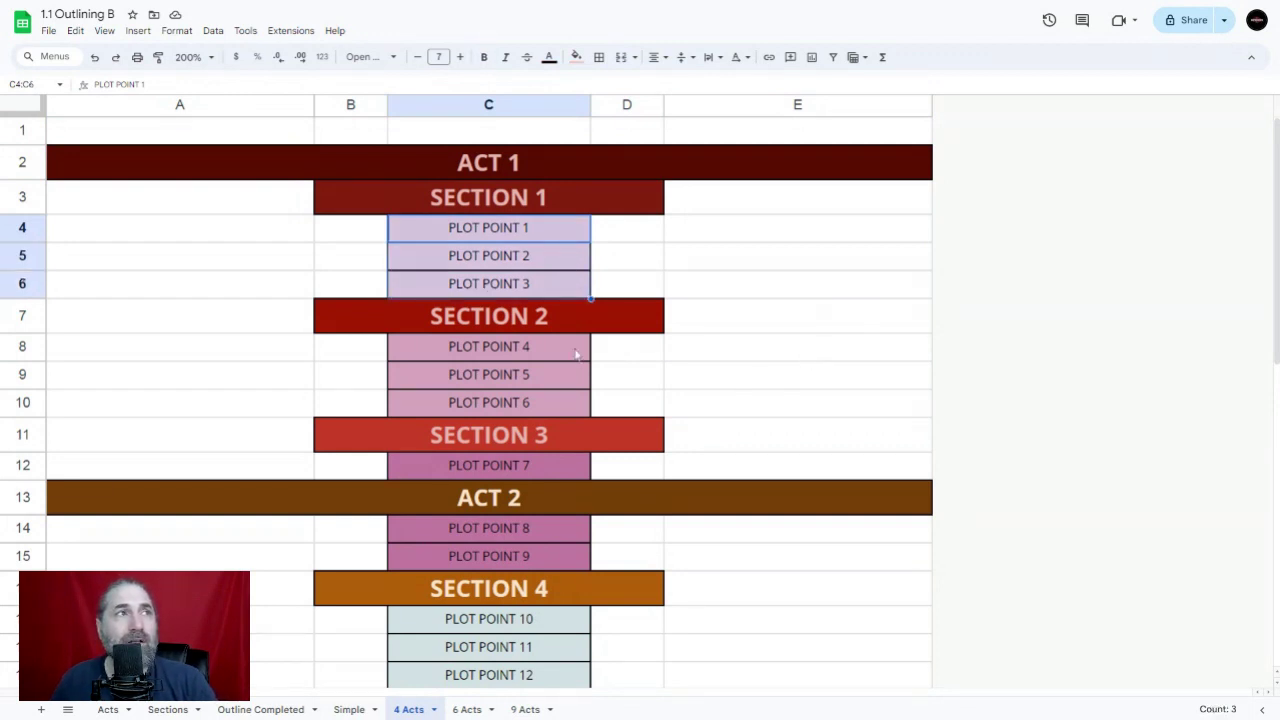
pyautogui.moveTo(578, 466); pyautogui.dragTo(565, 232)
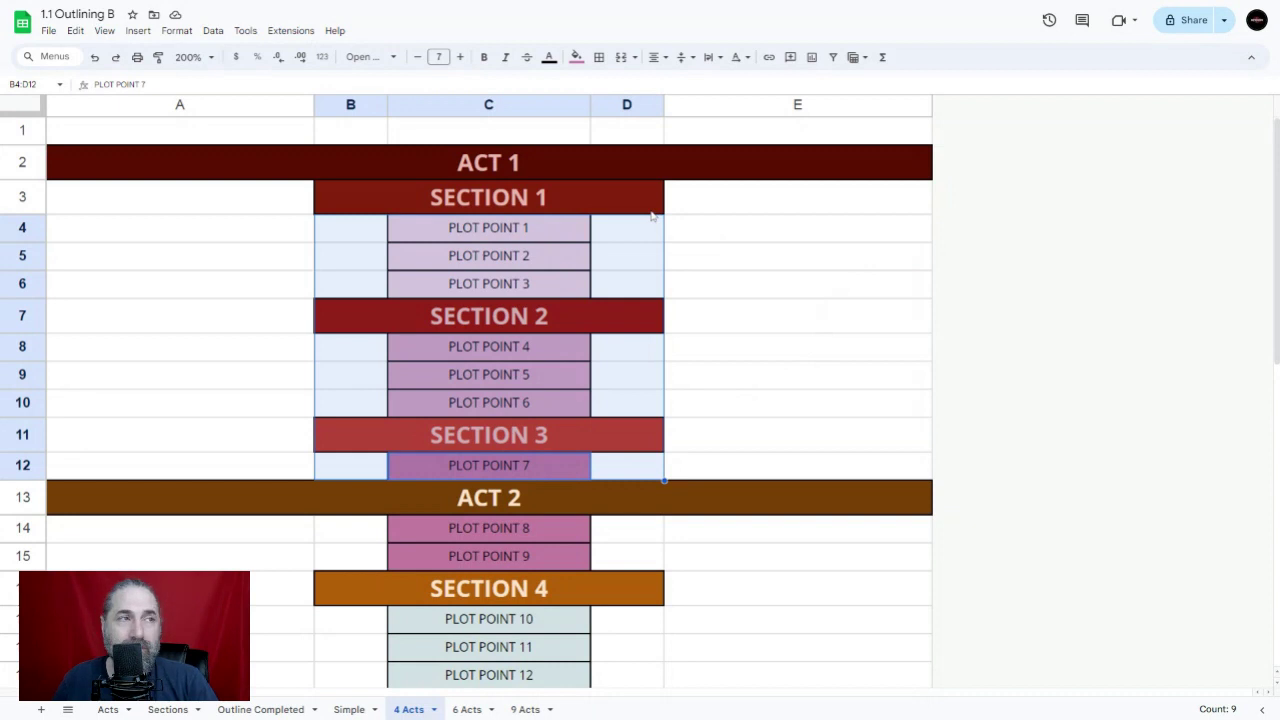
pyautogui.moveTo(652, 216); pyautogui.dragTo(650, 205)
pyautogui.click(815, 344)
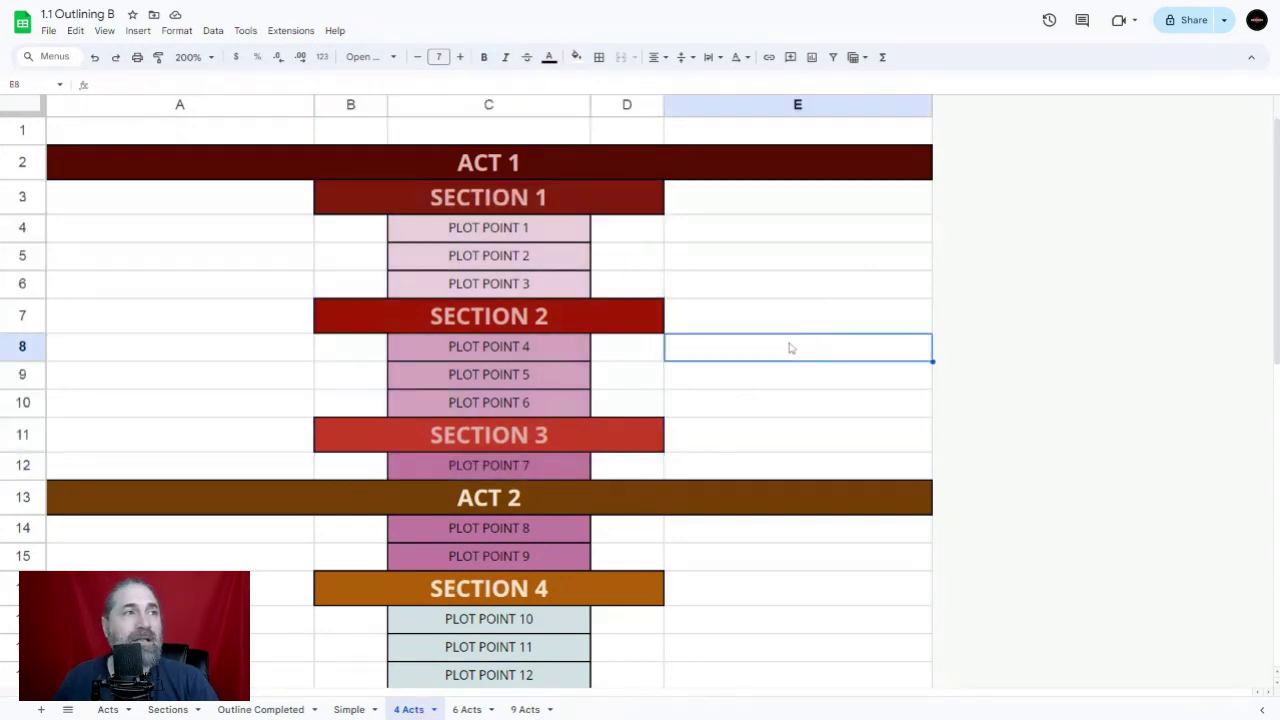
pyautogui.scroll(-3, 789, 349)
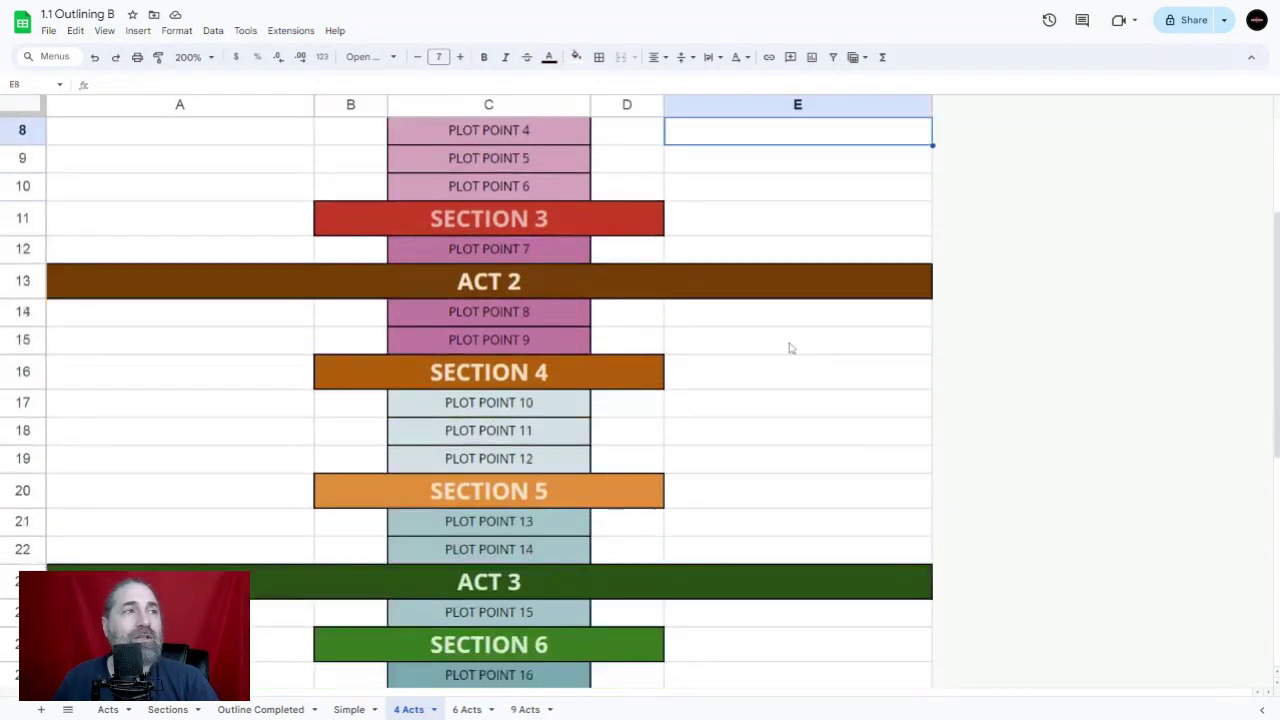
pyautogui.click(552, 320)
pyautogui.moveTo(572, 552); pyautogui.dragTo(583, 323)
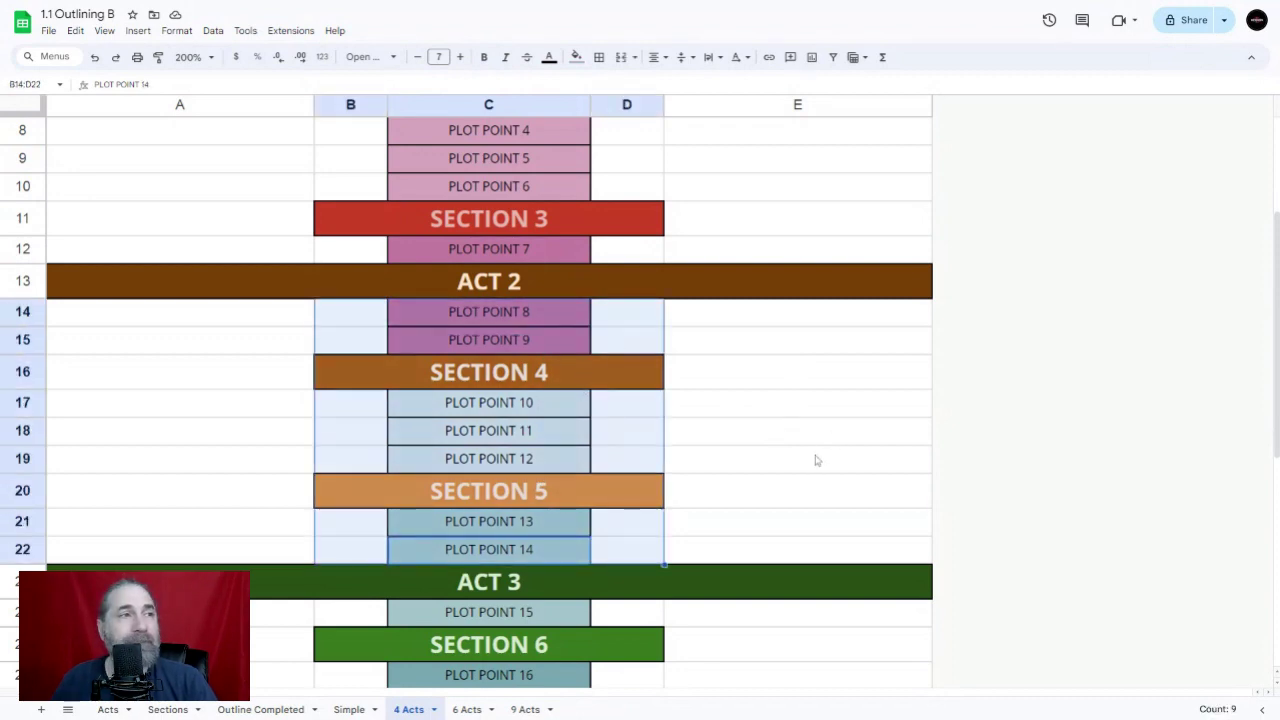
pyautogui.scroll(-4, 820, 457)
pyautogui.scroll(1, 820, 457)
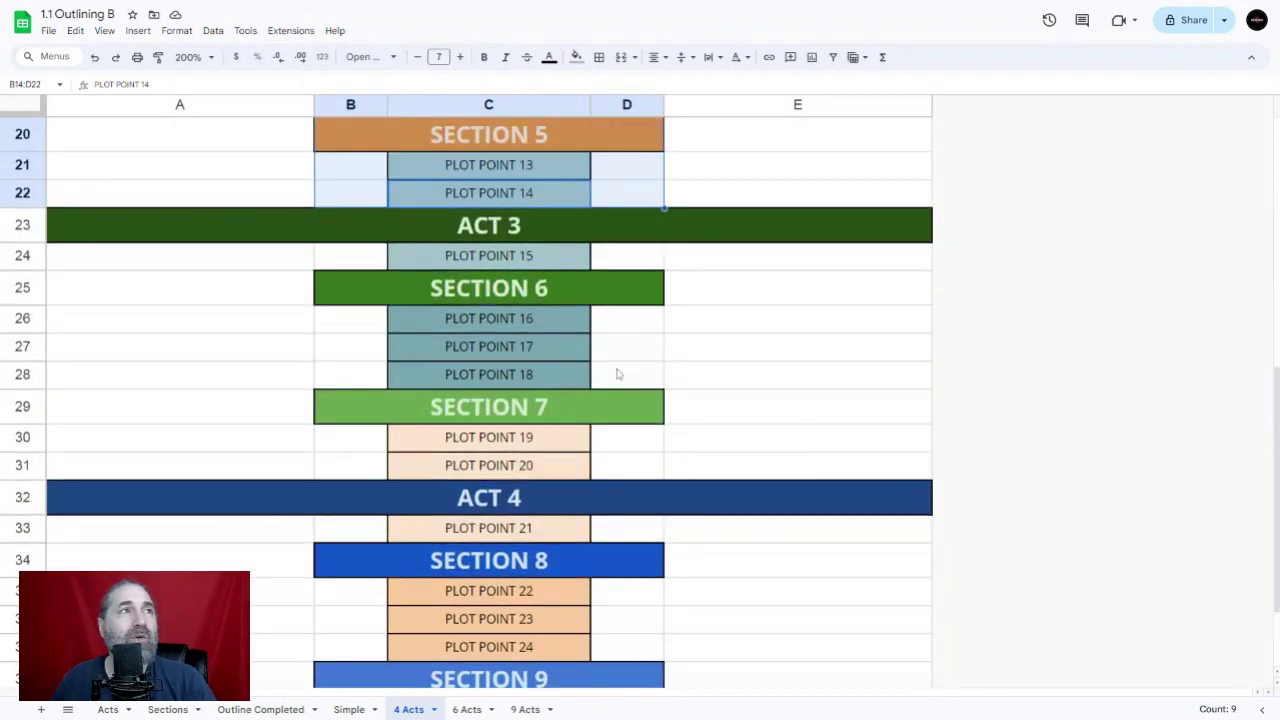
pyautogui.click(562, 262)
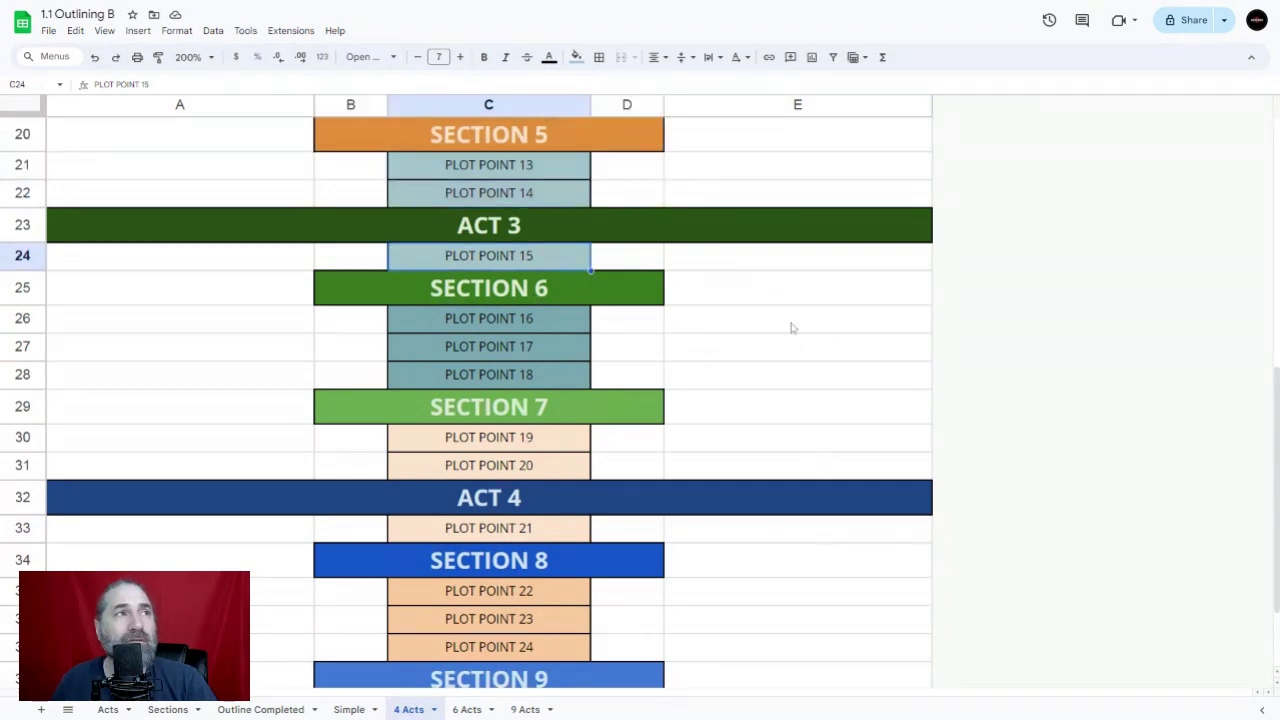
pyautogui.moveTo(563, 474); pyautogui.dragTo(580, 272)
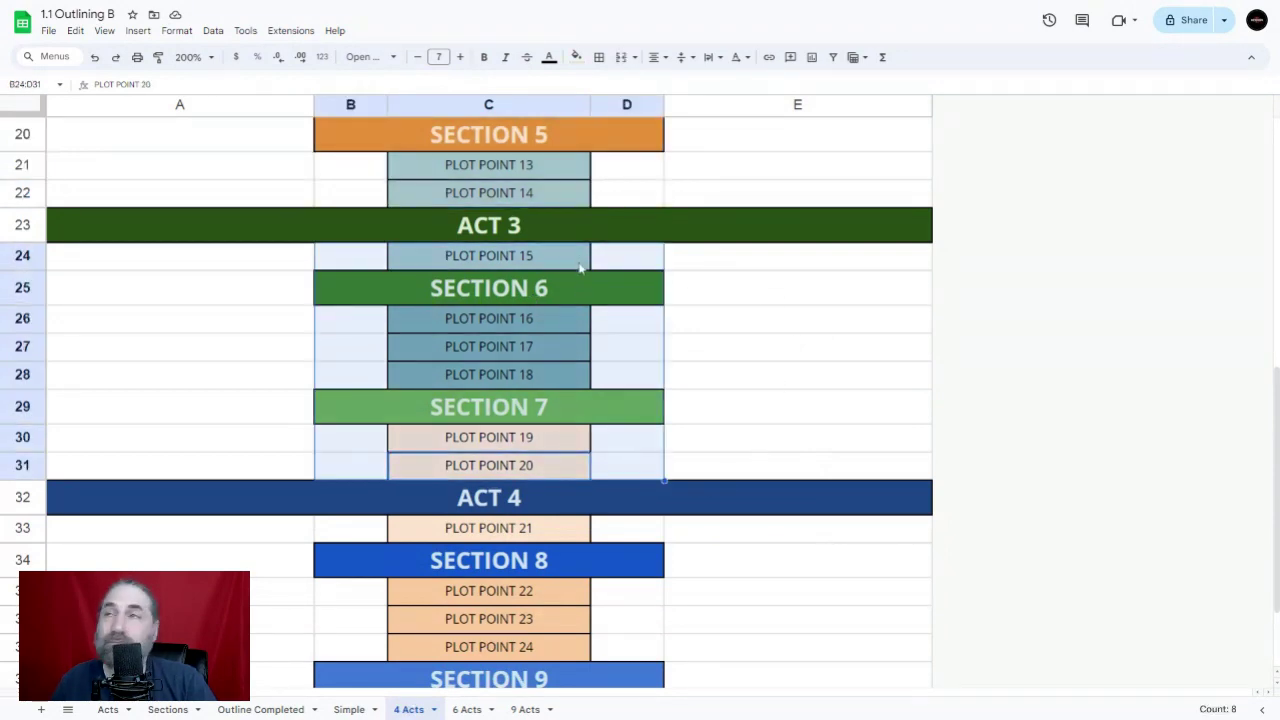
pyautogui.scroll(-1, 786, 374)
pyautogui.scroll(-3, 786, 374)
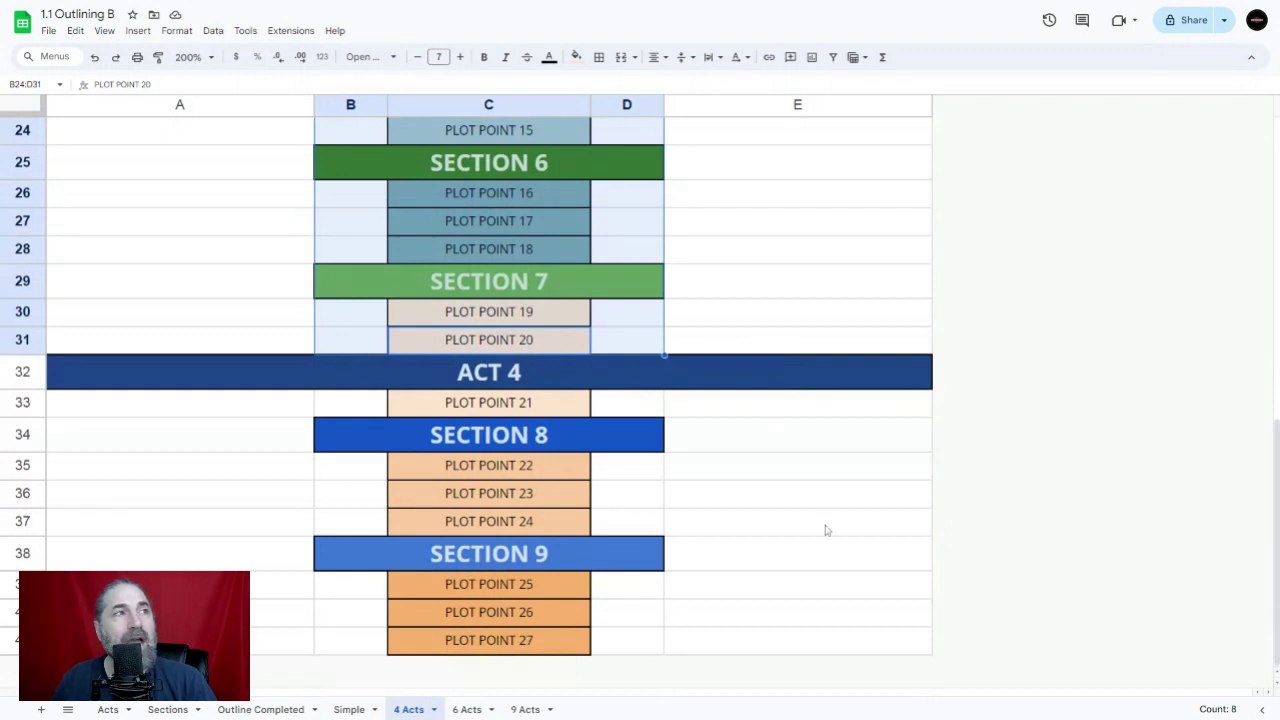
pyautogui.moveTo(551, 404); pyautogui.dragTo(552, 640)
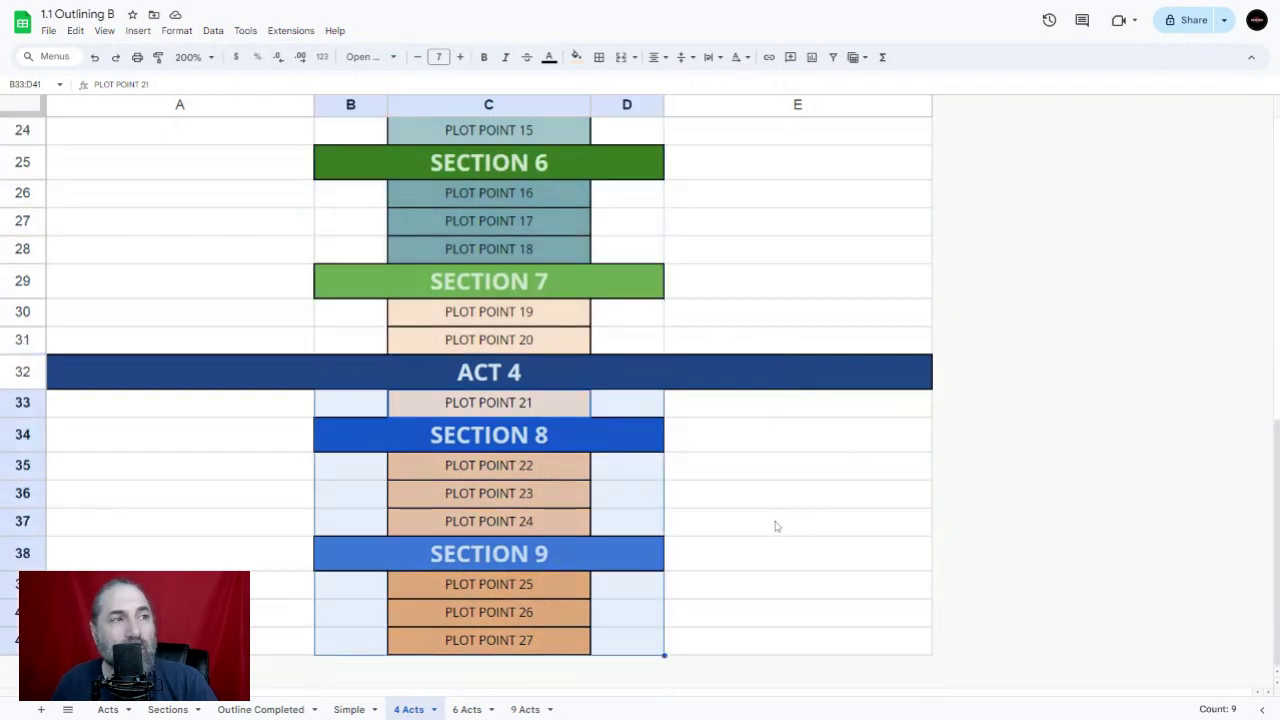
pyautogui.click(810, 518)
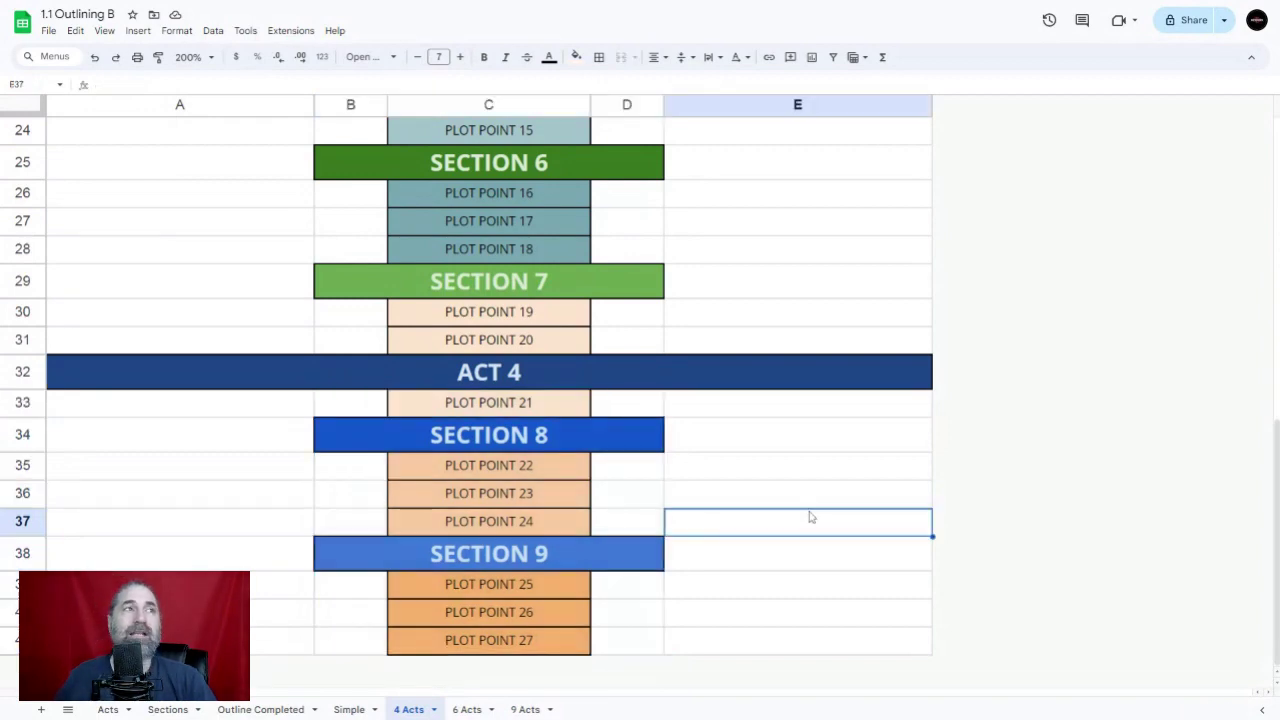
pyautogui.scroll(5, 805, 515)
pyautogui.scroll(7, 799, 510)
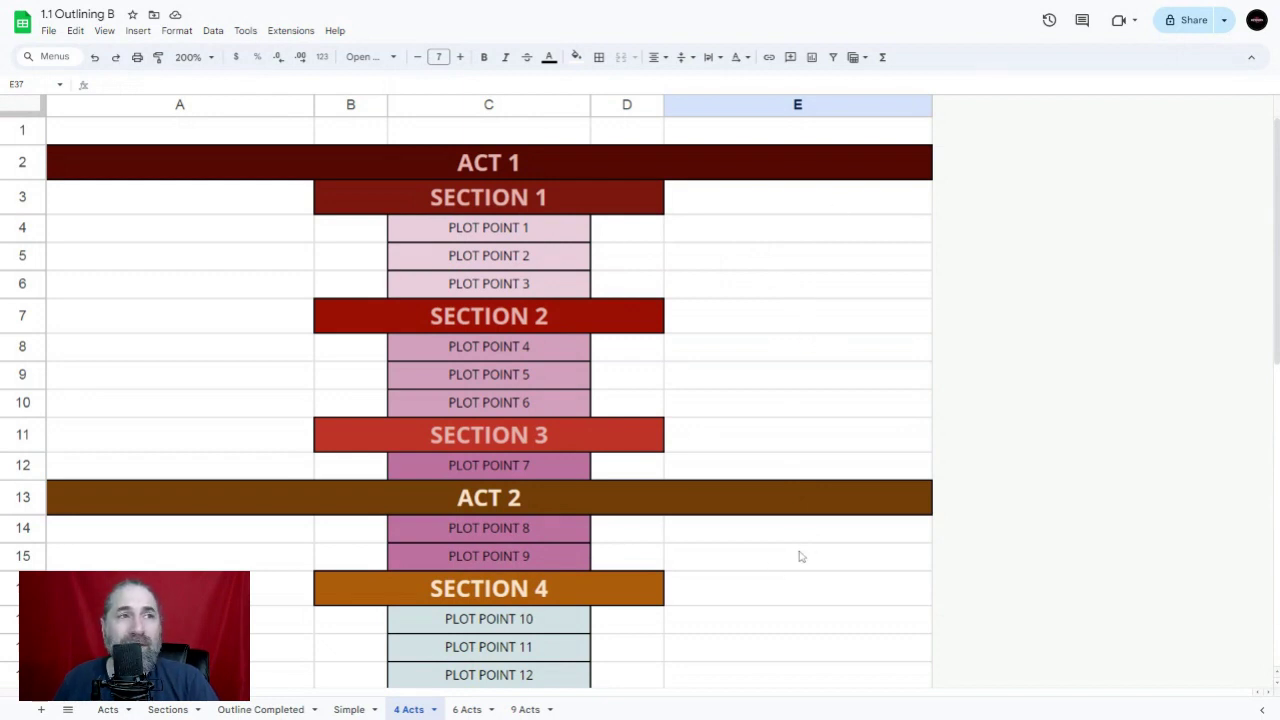
# Browse the 4 Acts outline and select the PLOT POINT 14 row
pyautogui.scroll(-2, 804, 575)
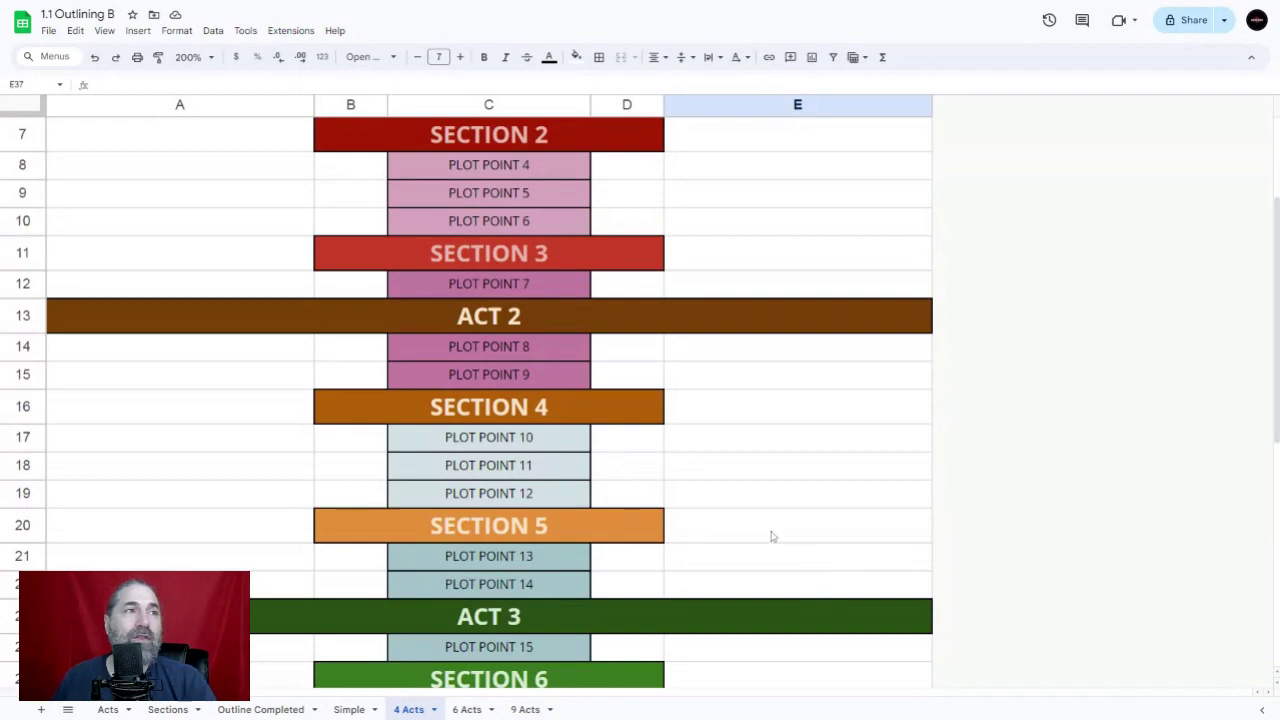
pyautogui.scroll(2, 770, 537)
pyautogui.scroll(-5, 770, 537)
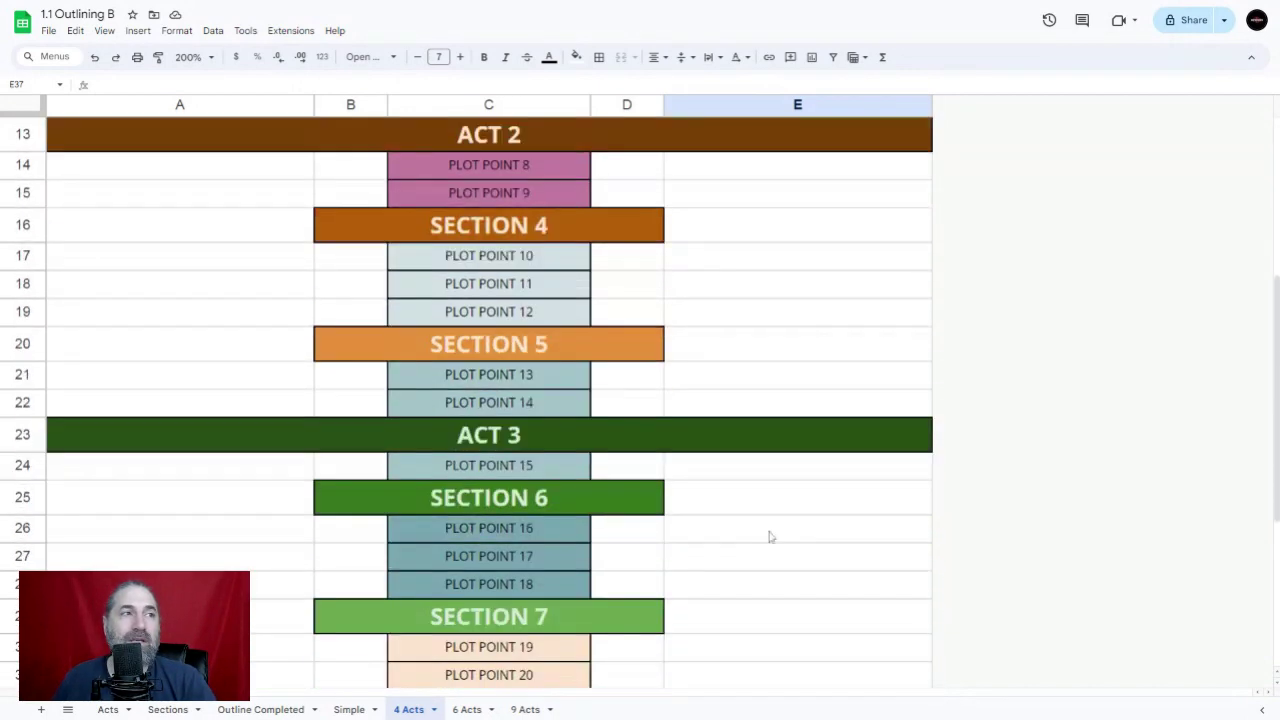
pyautogui.scroll(2, 770, 538)
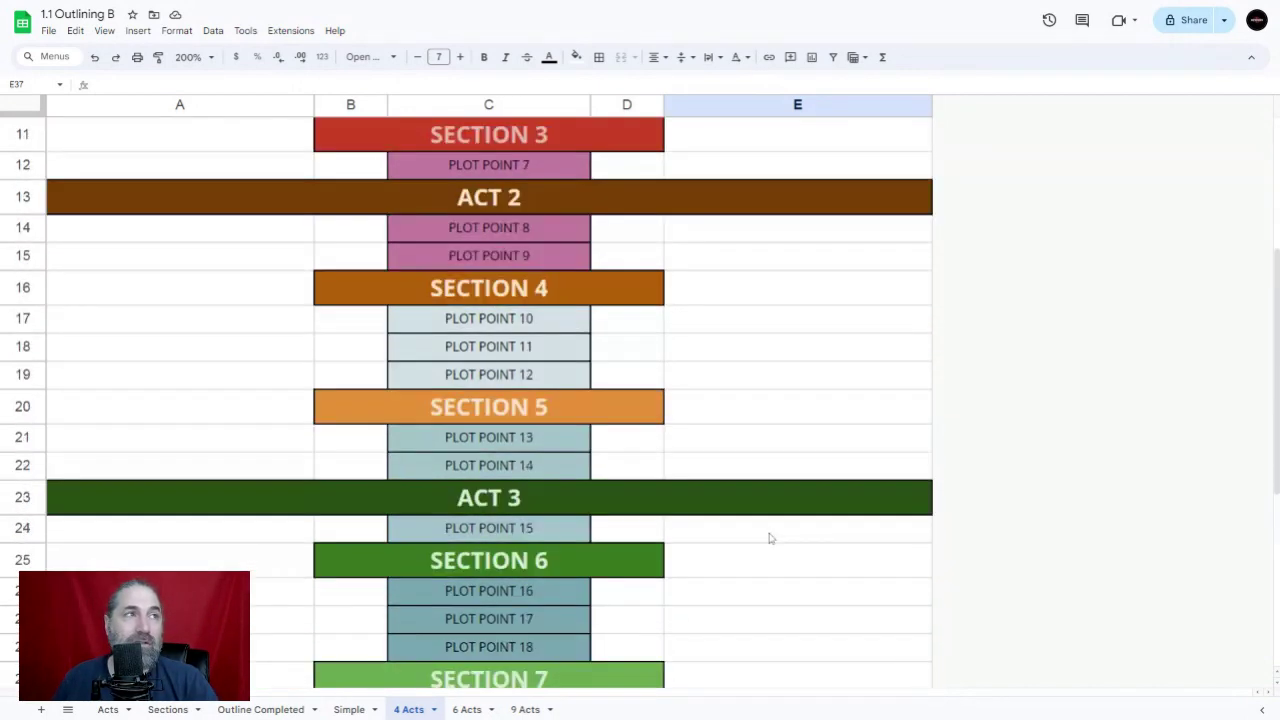
pyautogui.click(549, 559)
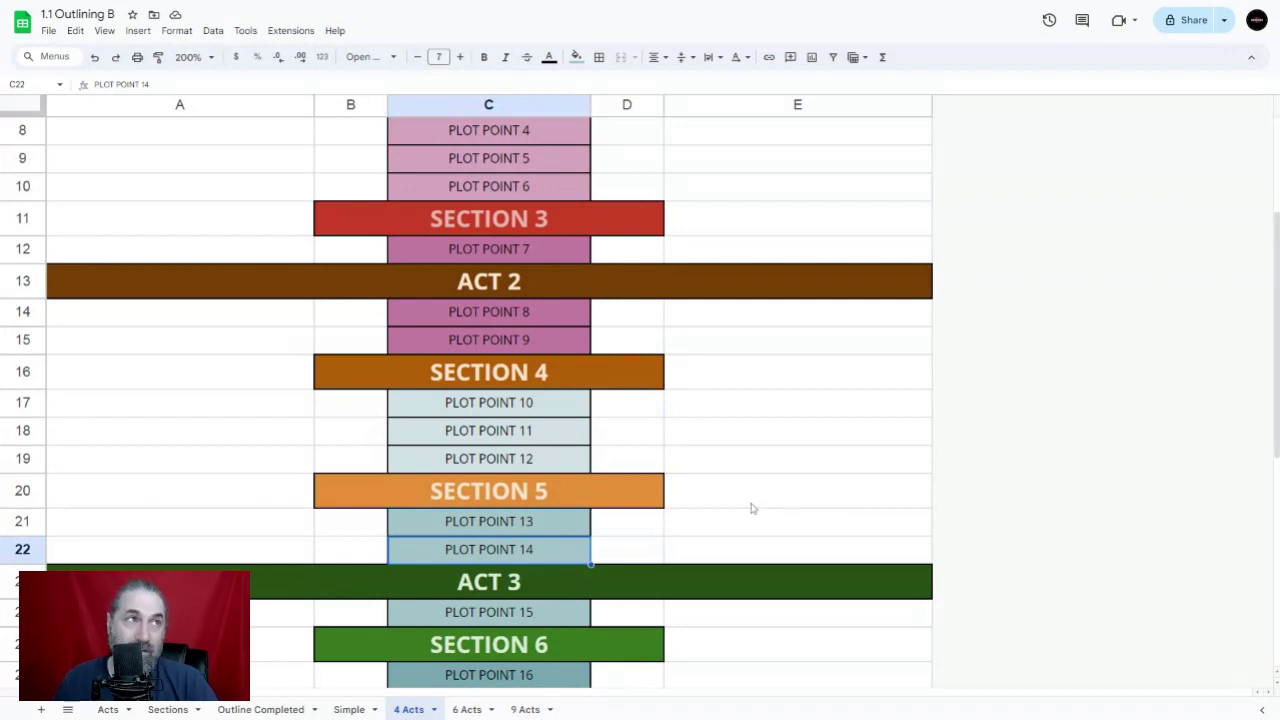
# Select Act 1's sections and plot points, then select PLOT POINT 7
pyautogui.scroll(3, 752, 508)
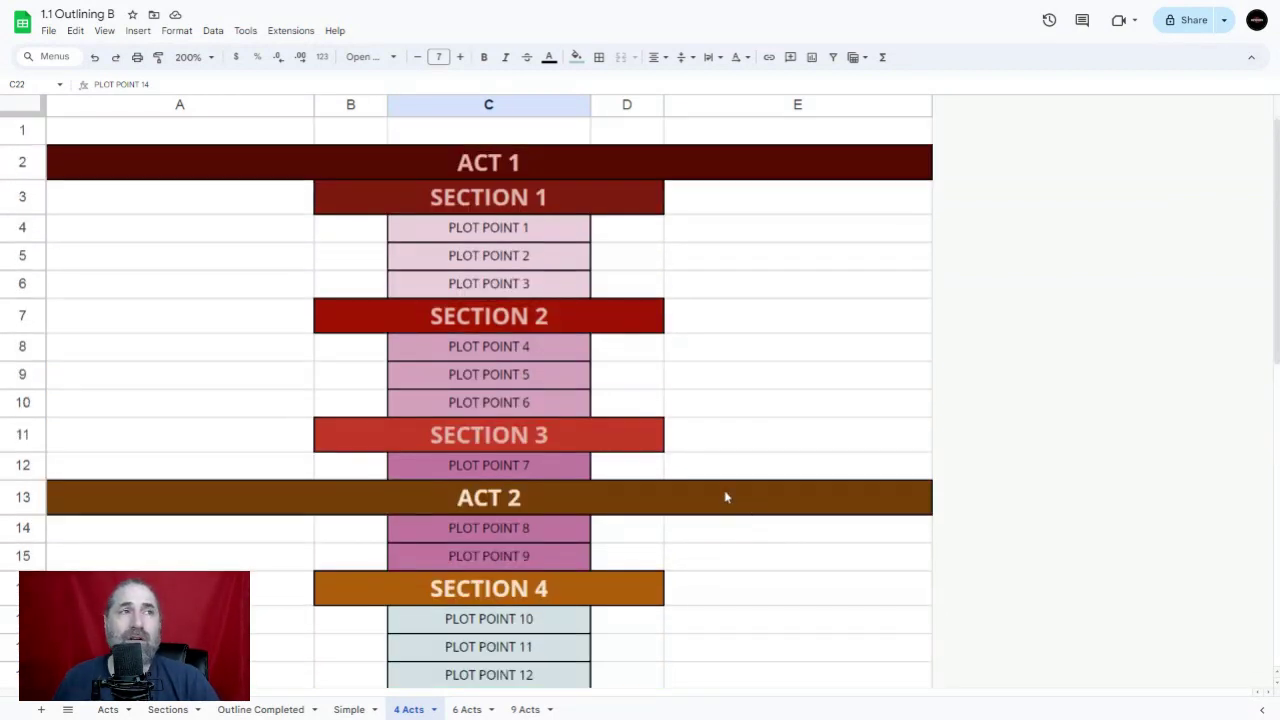
pyautogui.moveTo(708, 472); pyautogui.dragTo(631, 207)
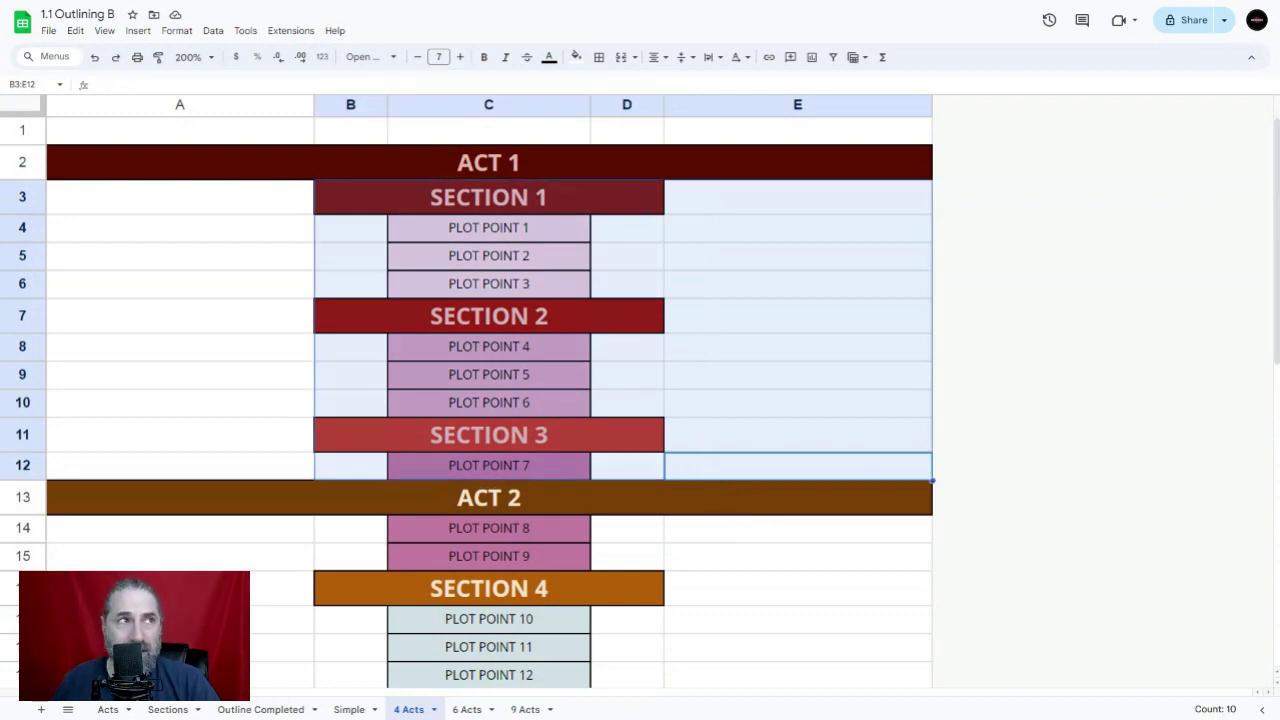
pyautogui.click(740, 364)
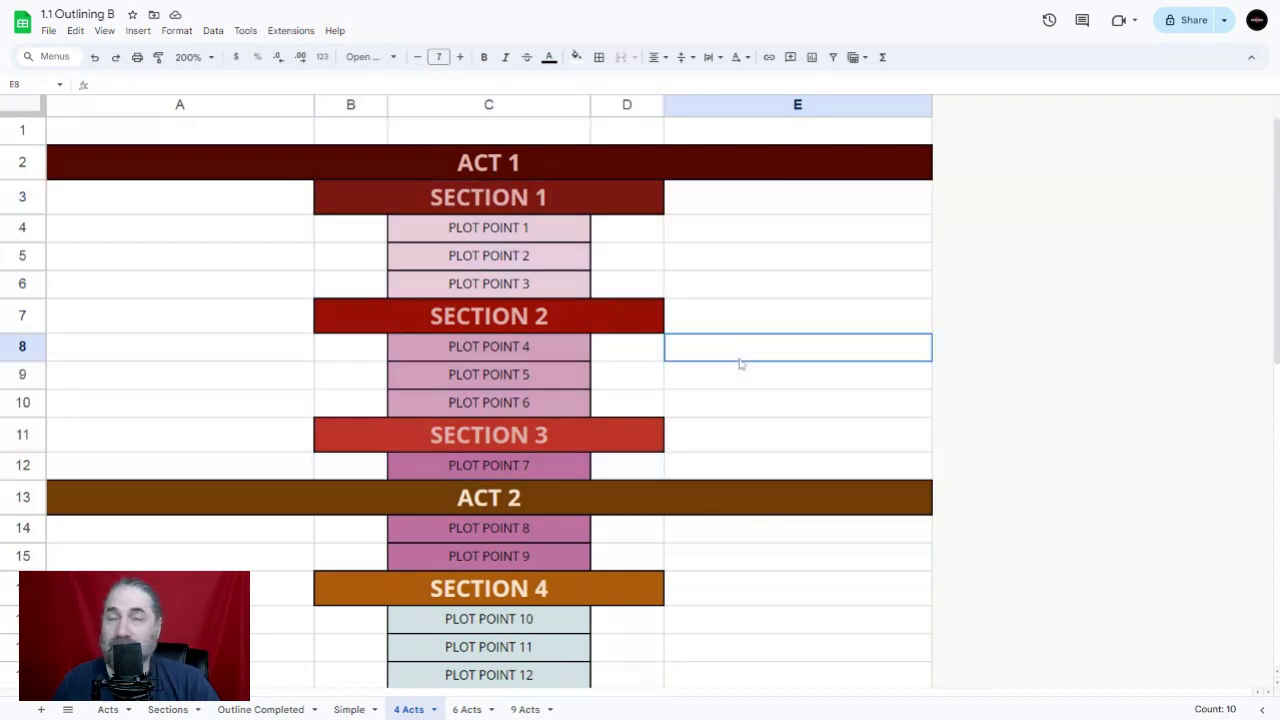
pyautogui.scroll(-3, 620, 485)
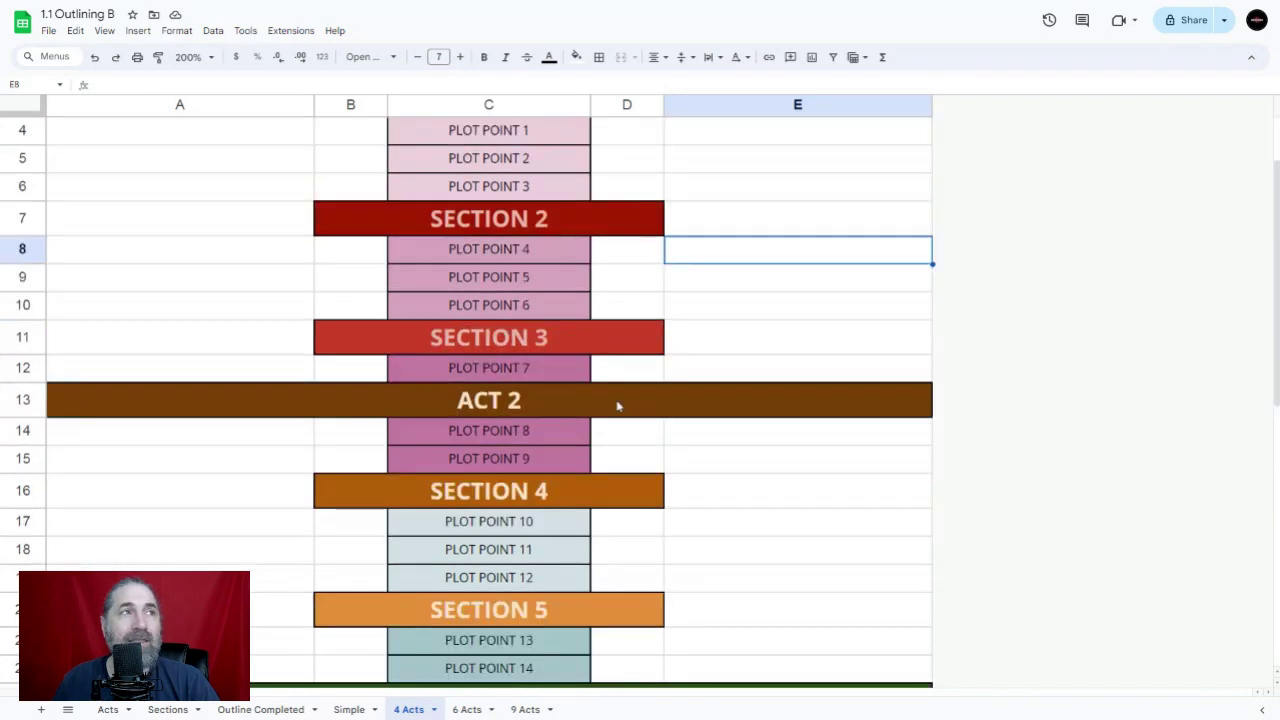
pyautogui.click(585, 372)
# Review the 4 Acts sheet down to Section 9, then move to the 6 Acts sheet
pyautogui.scroll(-3, 800, 524)
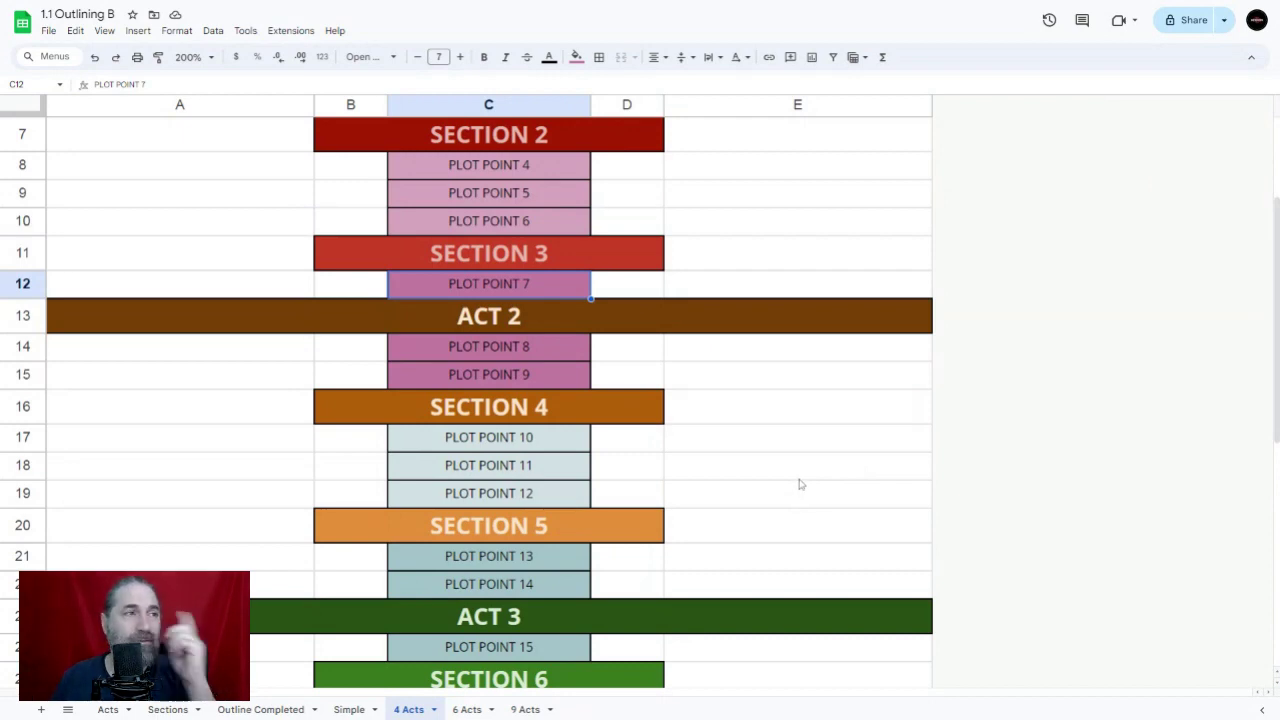
pyautogui.scroll(-5, 799, 484)
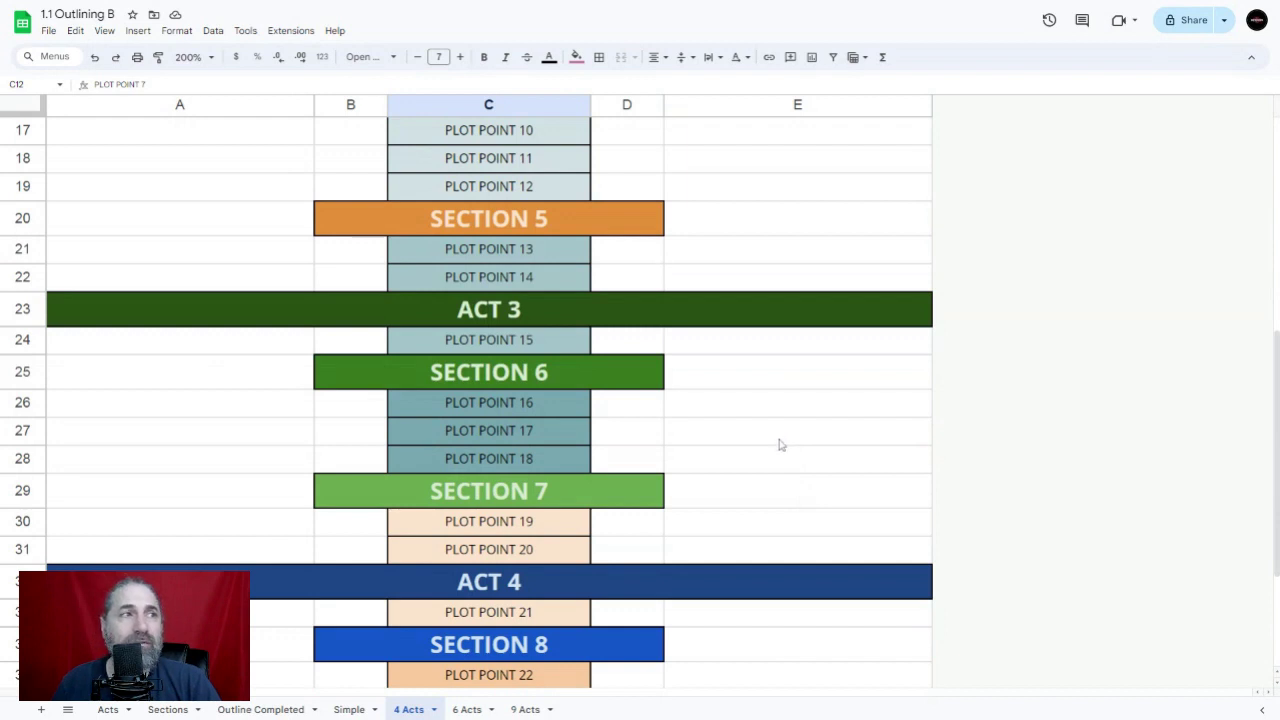
pyautogui.scroll(-3, 781, 445)
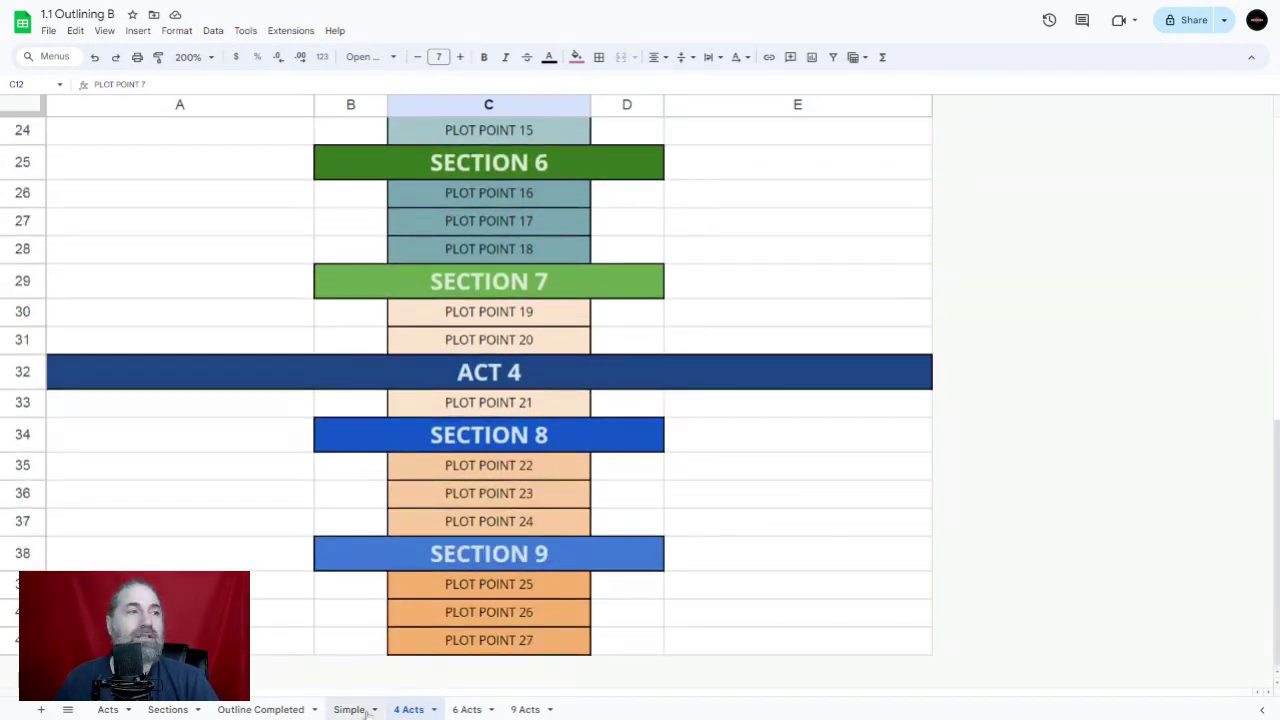
pyautogui.click(466, 709)
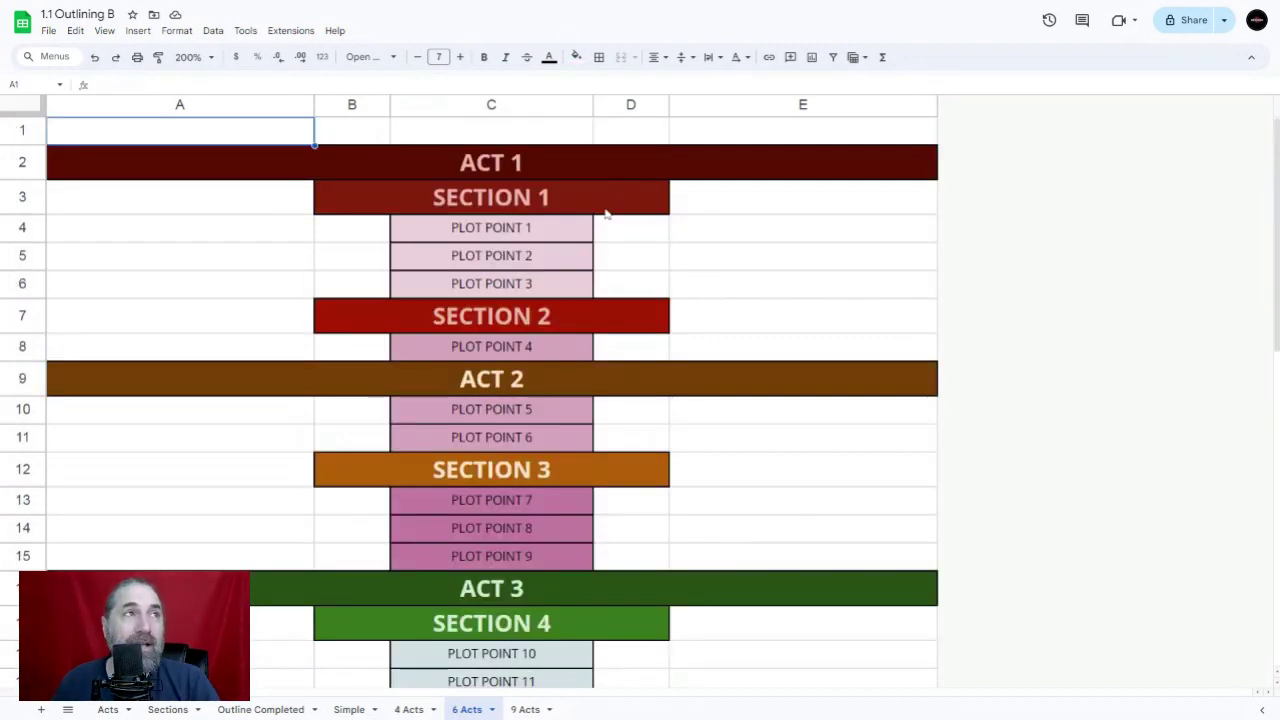
# Select the Act 1 block of sections and plot points, then the Act 2 block
pyautogui.moveTo(606, 206); pyautogui.dragTo(600, 346)
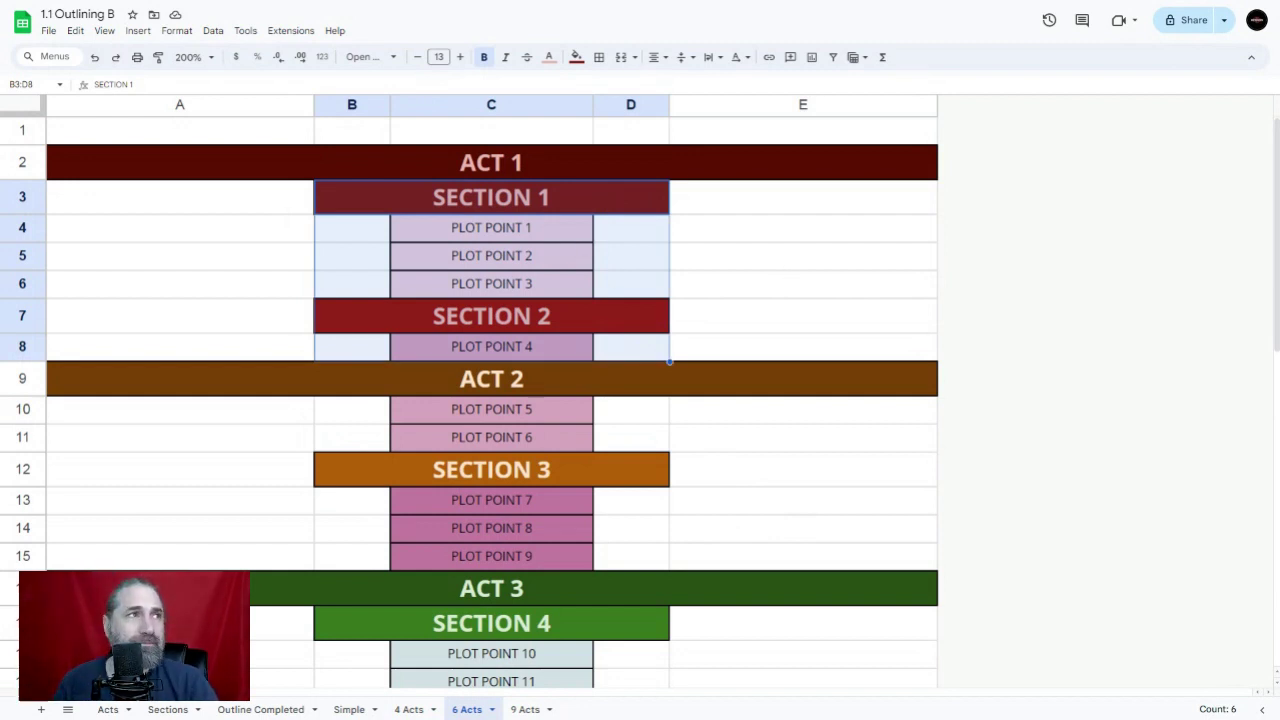
pyautogui.click(785, 434)
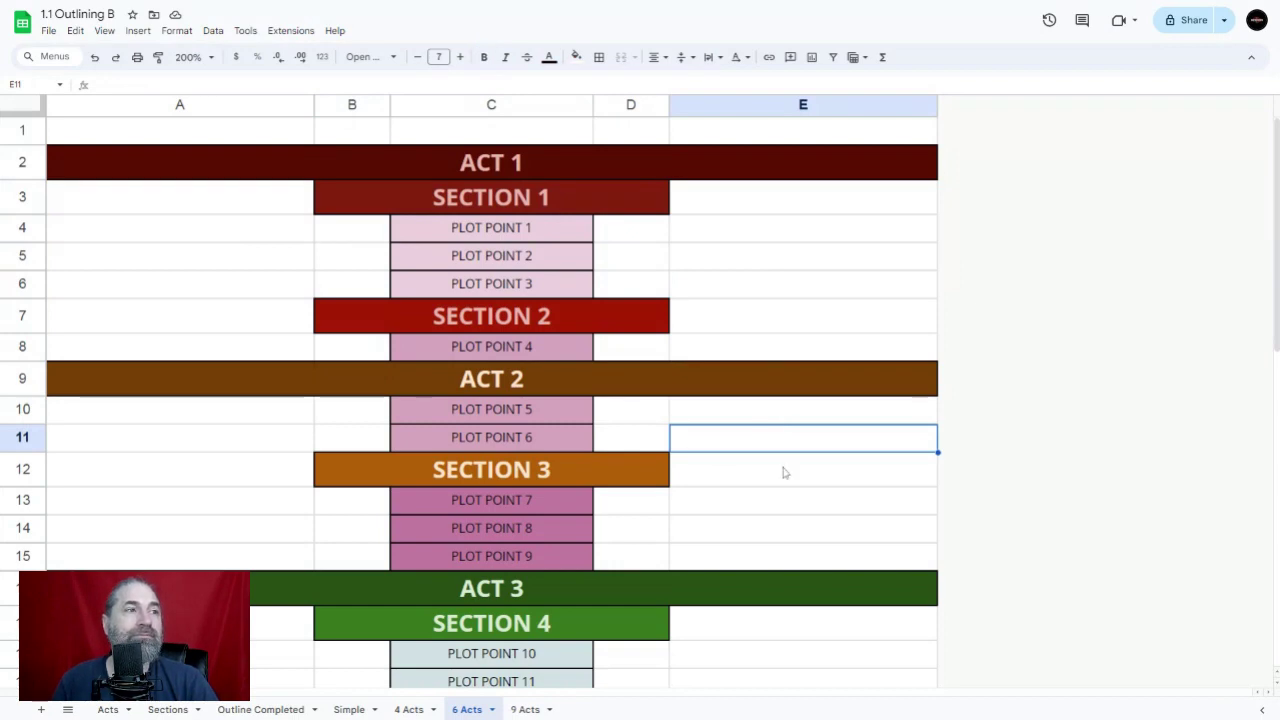
pyautogui.scroll(-1, 785, 472)
pyautogui.moveTo(587, 387); pyautogui.dragTo(585, 525)
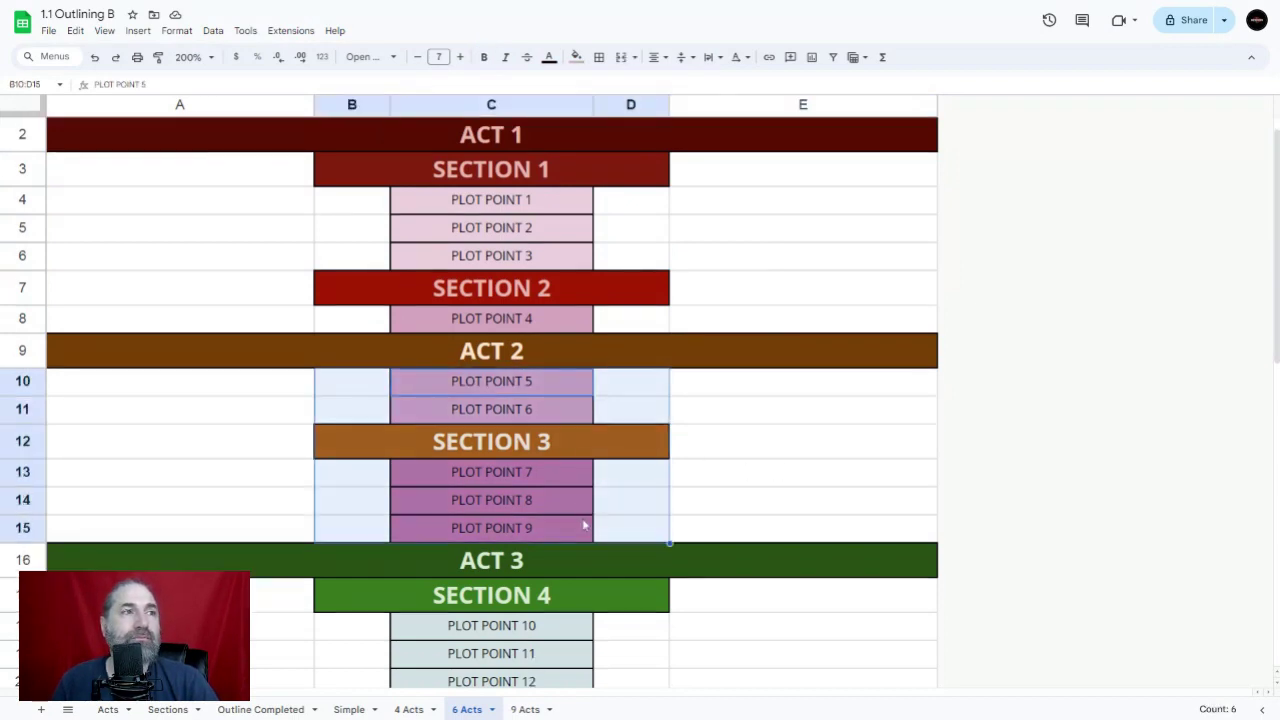
pyautogui.scroll(-5, 755, 460)
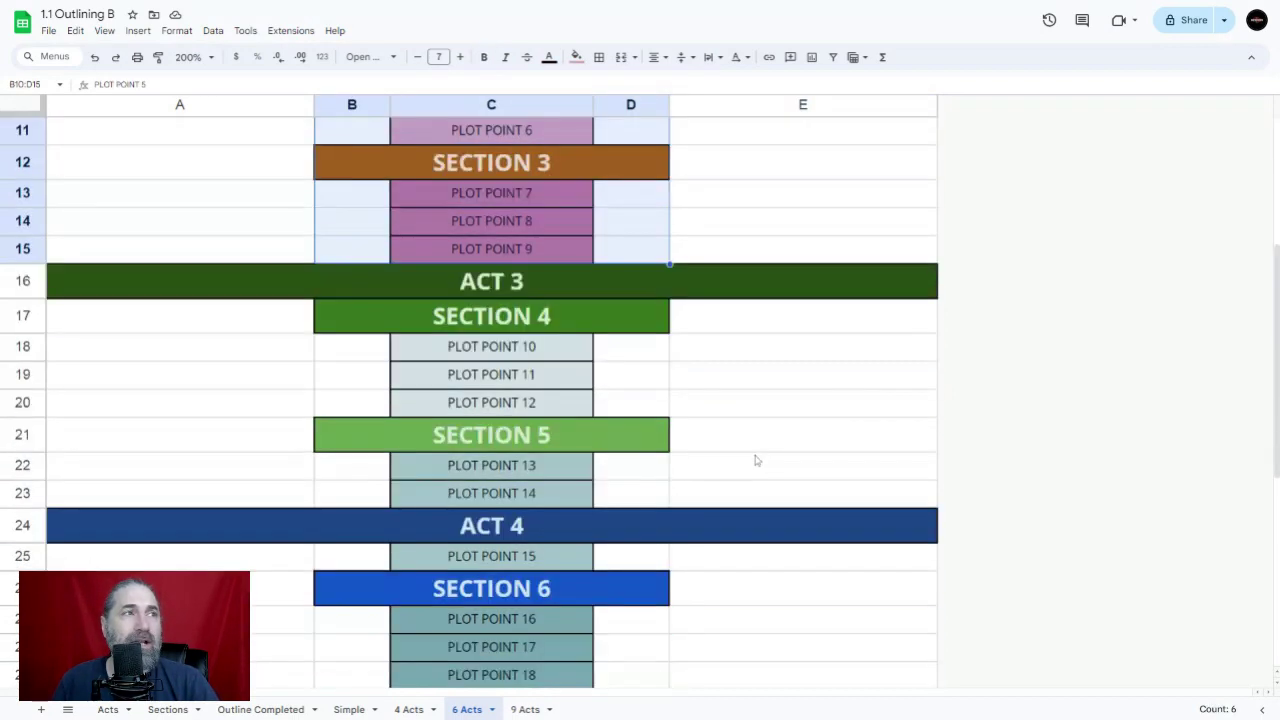
pyautogui.scroll(-3, 755, 460)
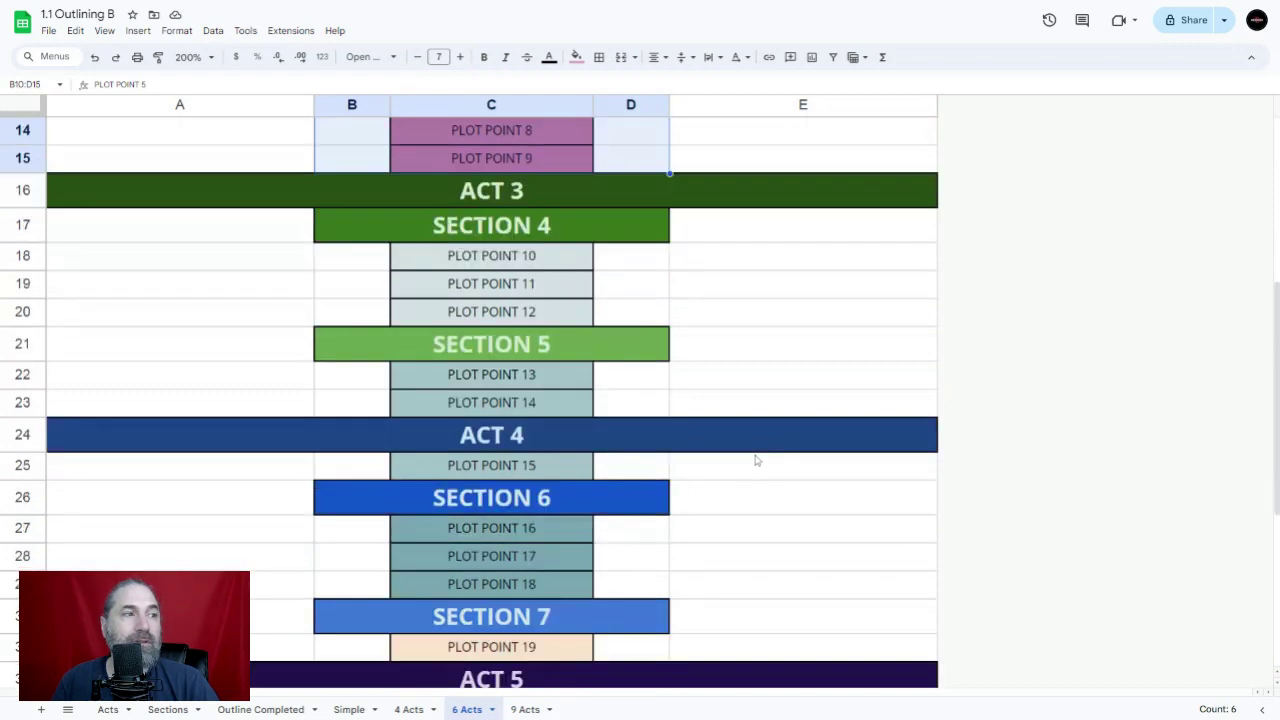
pyautogui.scroll(8, 755, 460)
pyautogui.scroll(1, 757, 460)
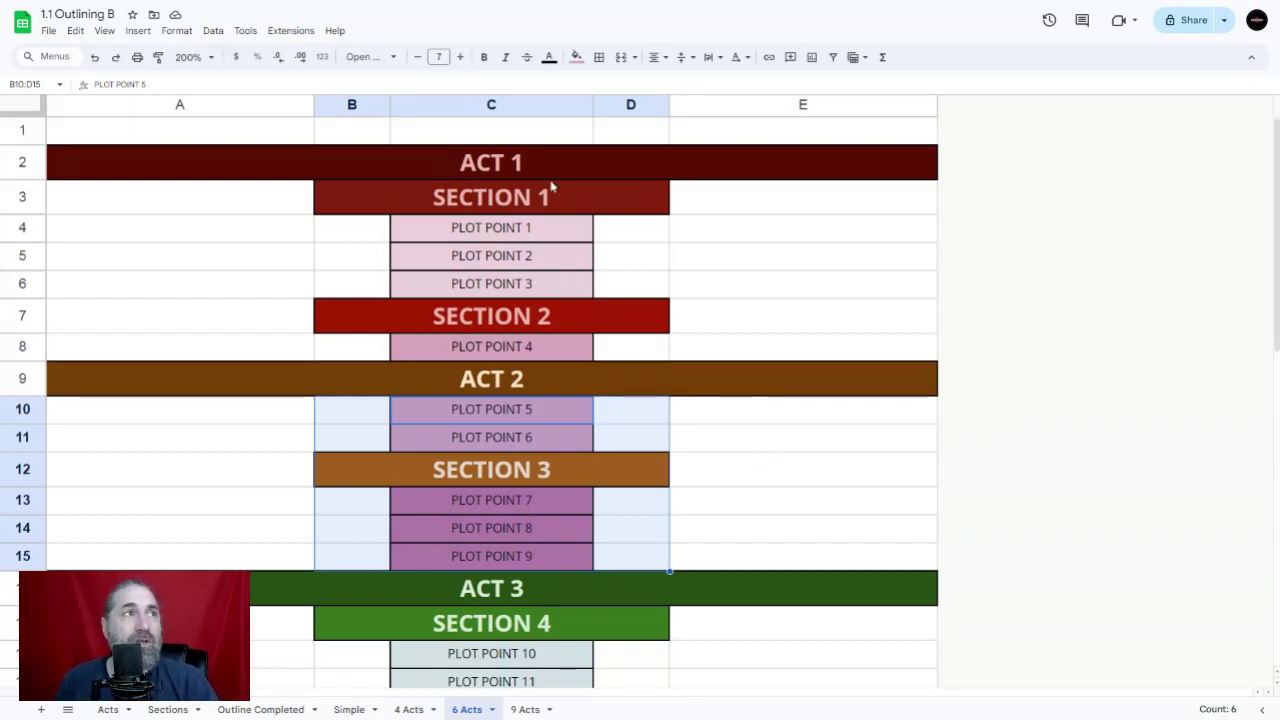
# Reselect Act 2's block, then select the Act 3 and Act 4 sections and plot points
pyautogui.click(759, 450)
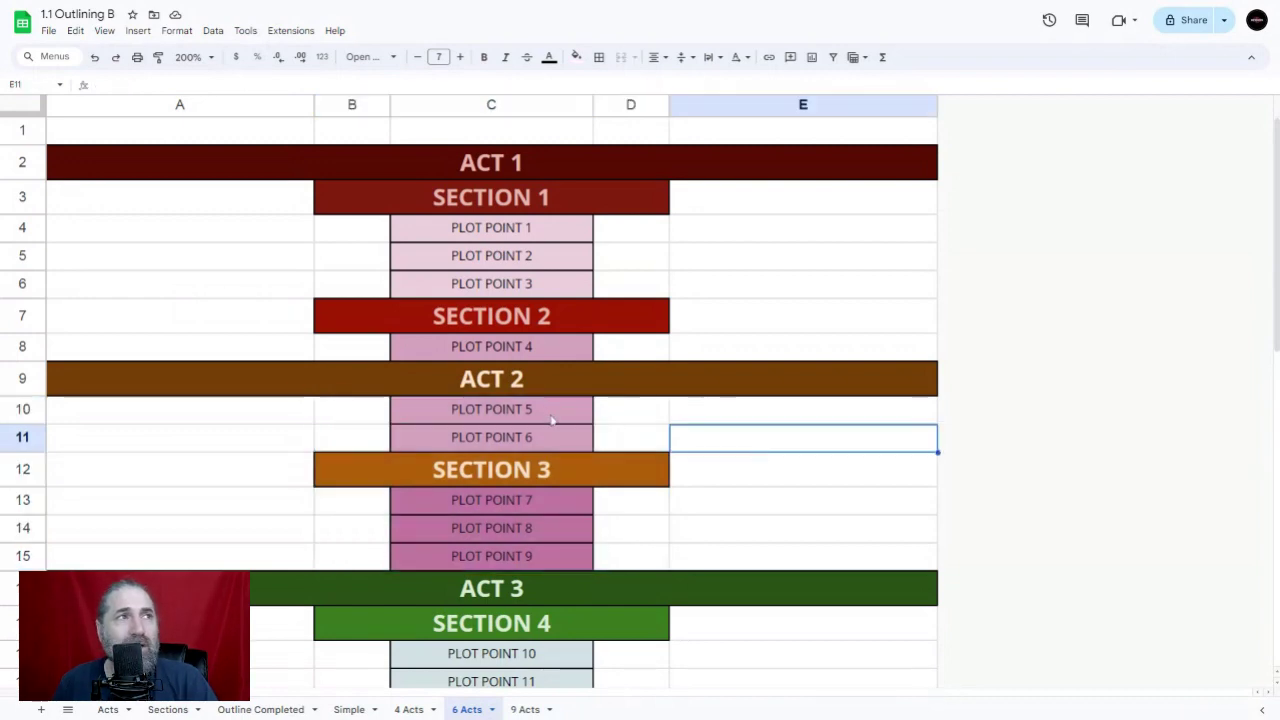
pyautogui.moveTo(560, 410); pyautogui.dragTo(614, 532)
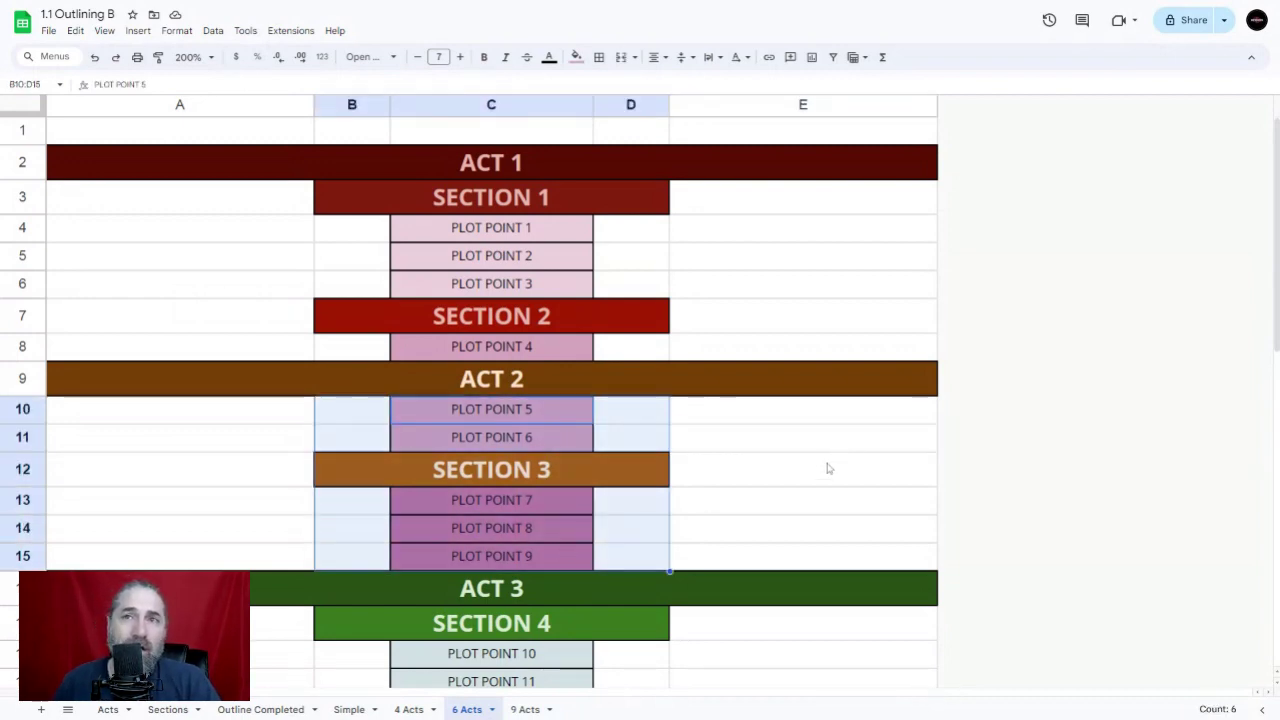
pyautogui.scroll(-1, 787, 492)
pyautogui.scroll(-1, 787, 492)
pyautogui.click(791, 497)
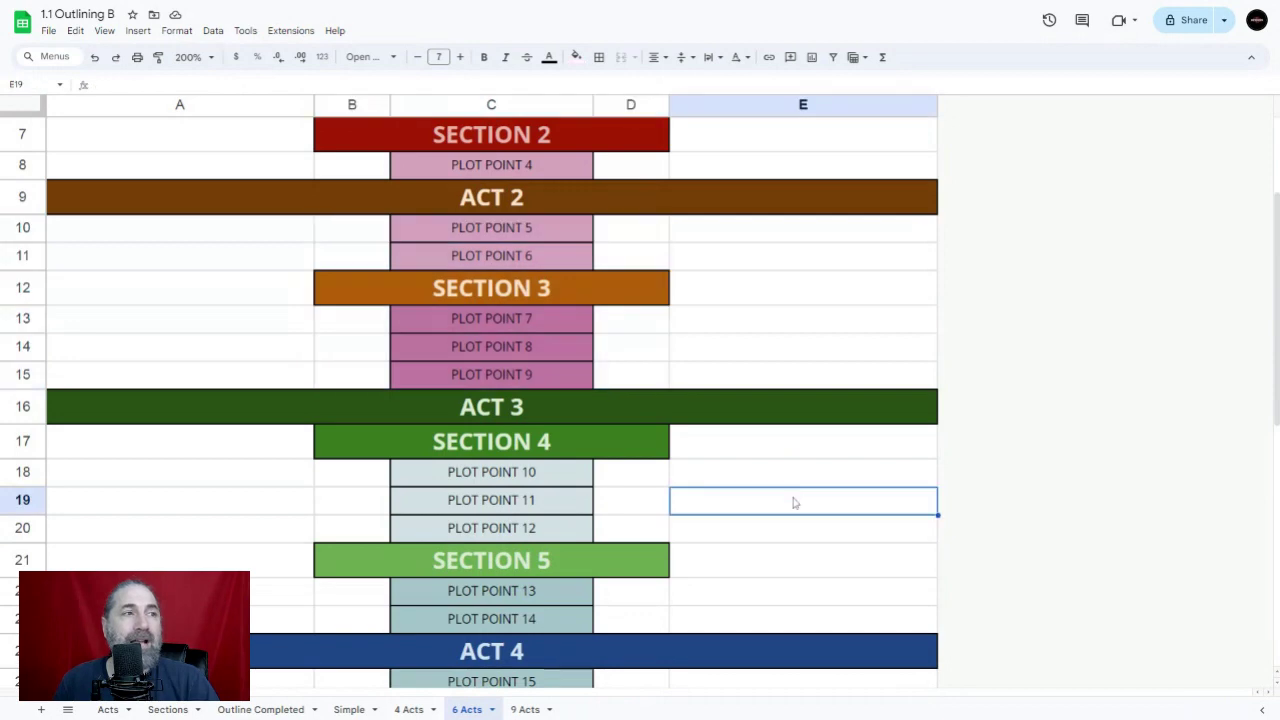
pyautogui.scroll(-1, 785, 495)
pyautogui.moveTo(608, 340); pyautogui.dragTo(600, 520)
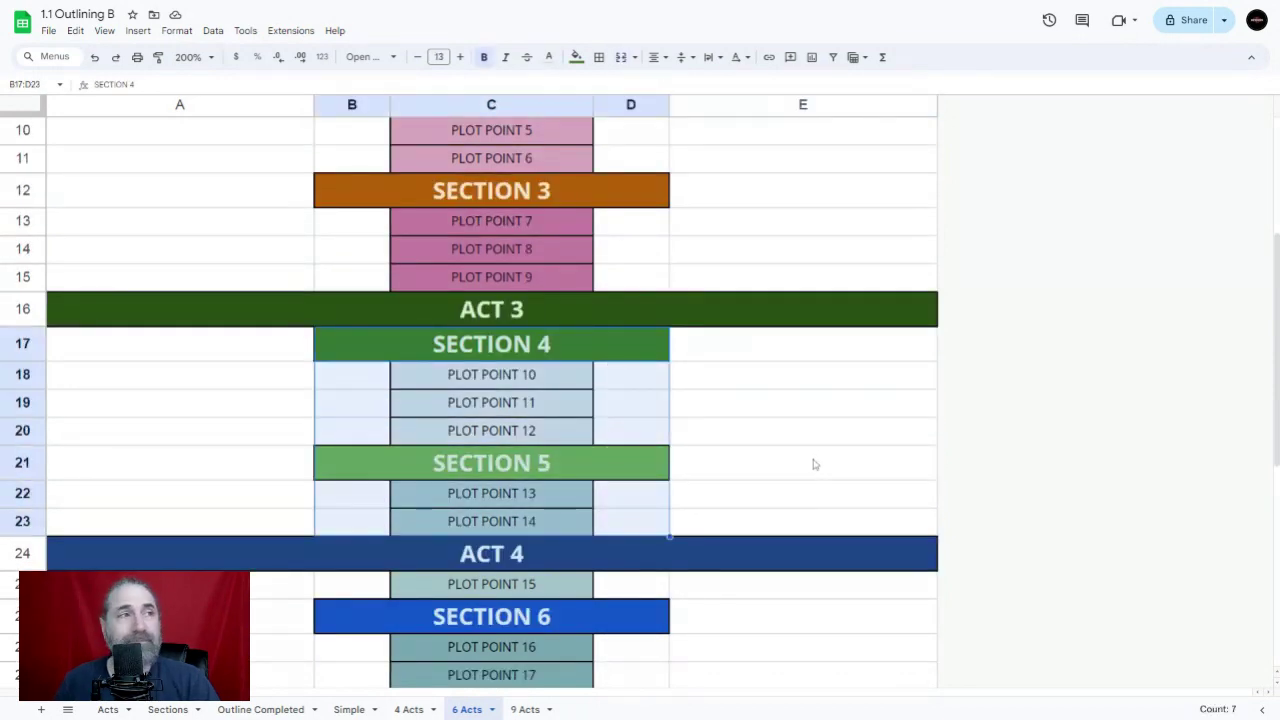
pyautogui.scroll(-2, 796, 467)
pyautogui.moveTo(574, 409); pyautogui.dragTo(584, 592)
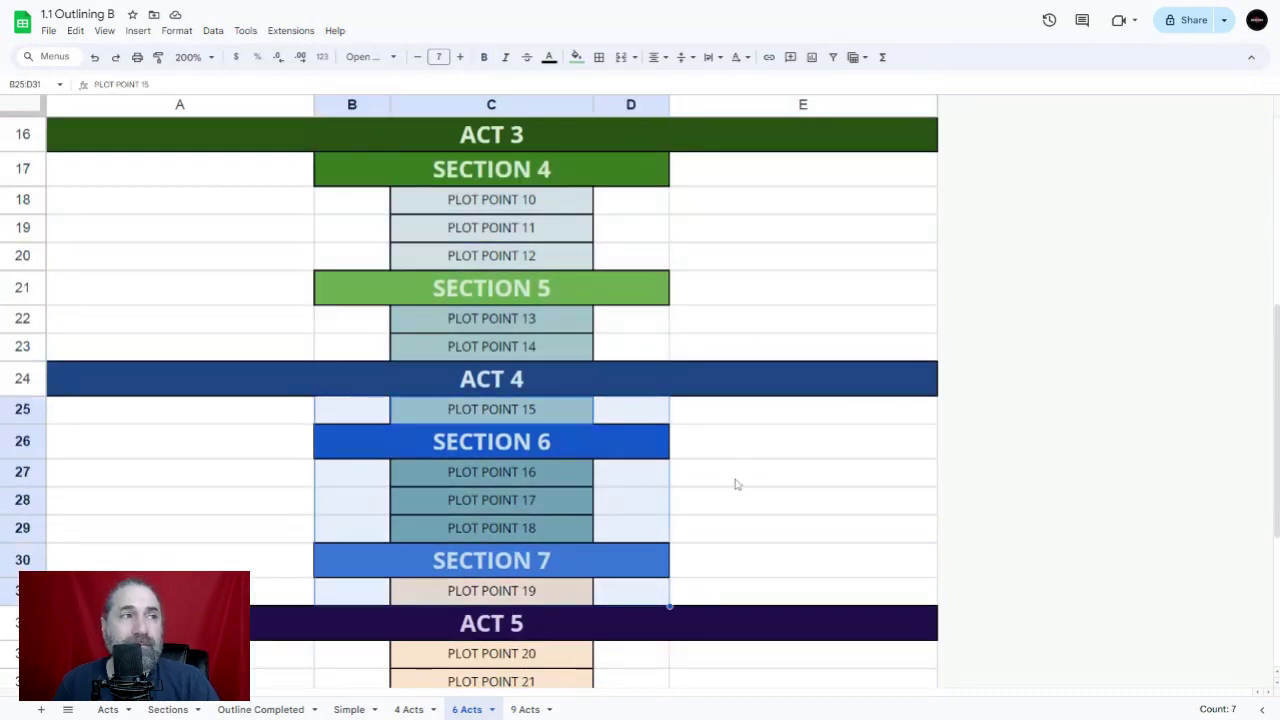
# Select the Act 5 and Act 6 blocks, then move to the 9 Acts sheet
pyautogui.scroll(-3, 814, 520)
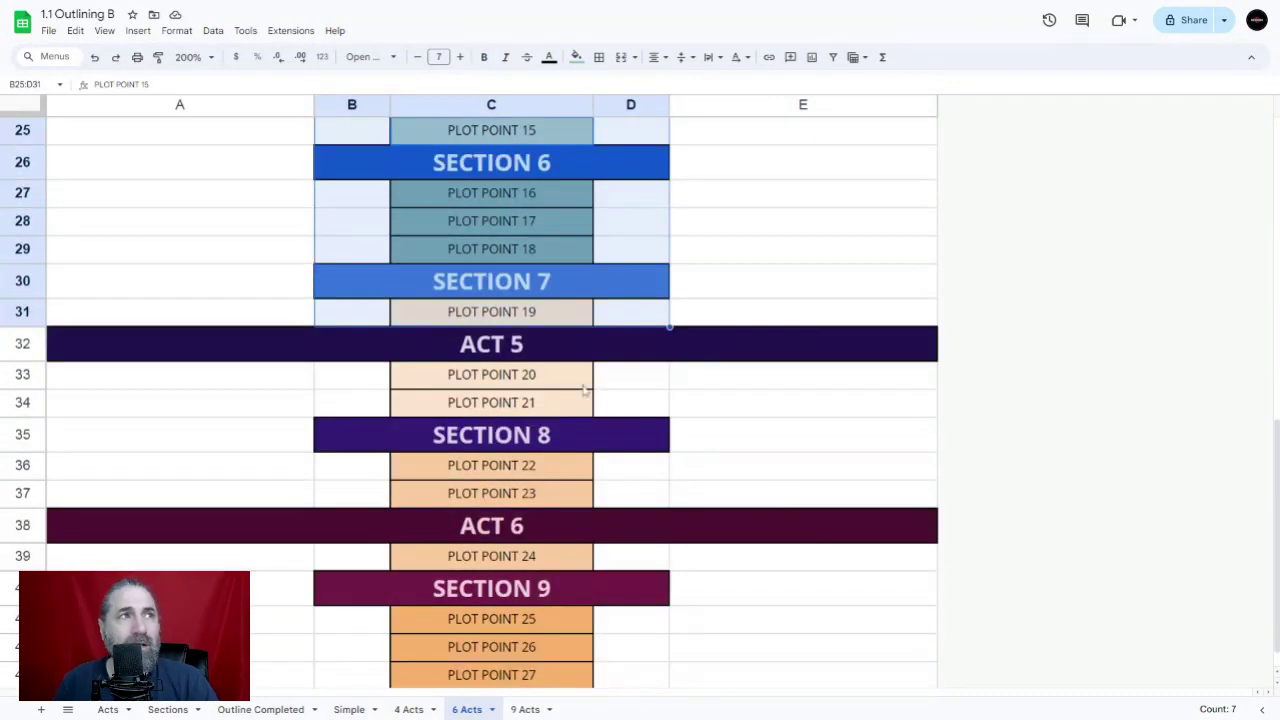
pyautogui.moveTo(569, 384); pyautogui.dragTo(571, 491)
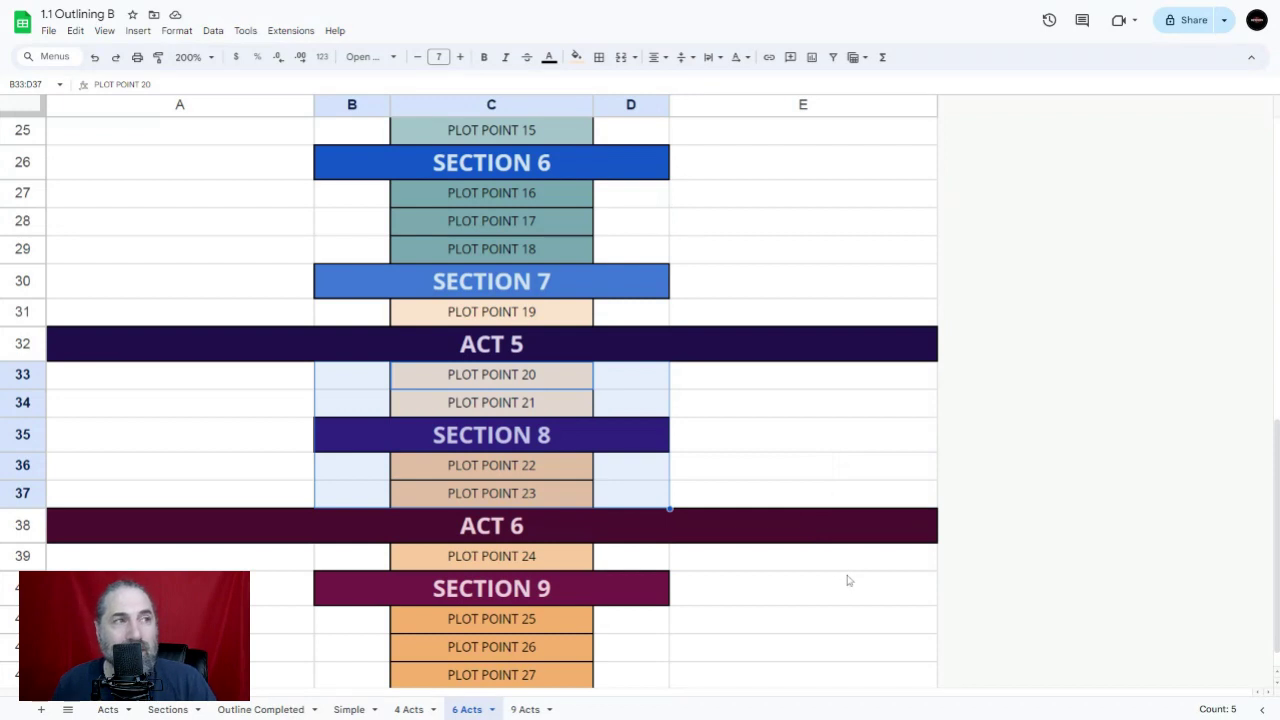
pyautogui.scroll(-1, 847, 580)
pyautogui.moveTo(535, 500); pyautogui.dragTo(555, 612)
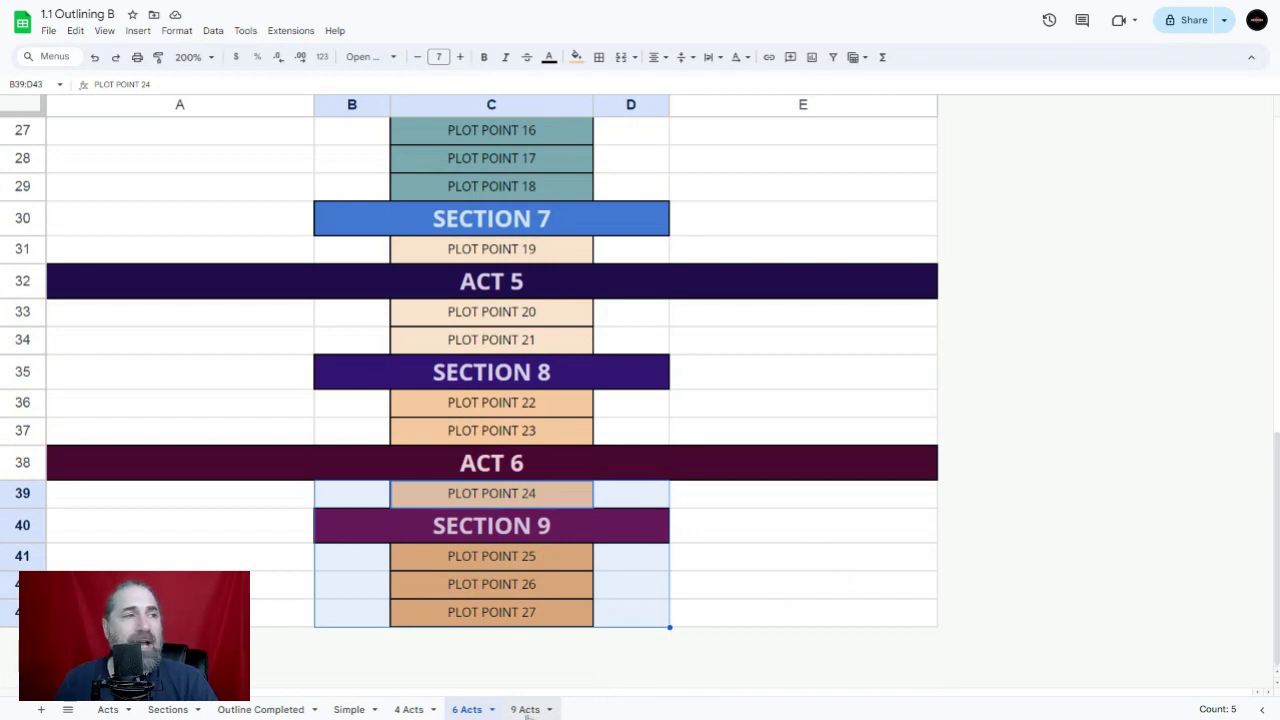
pyautogui.click(524, 709)
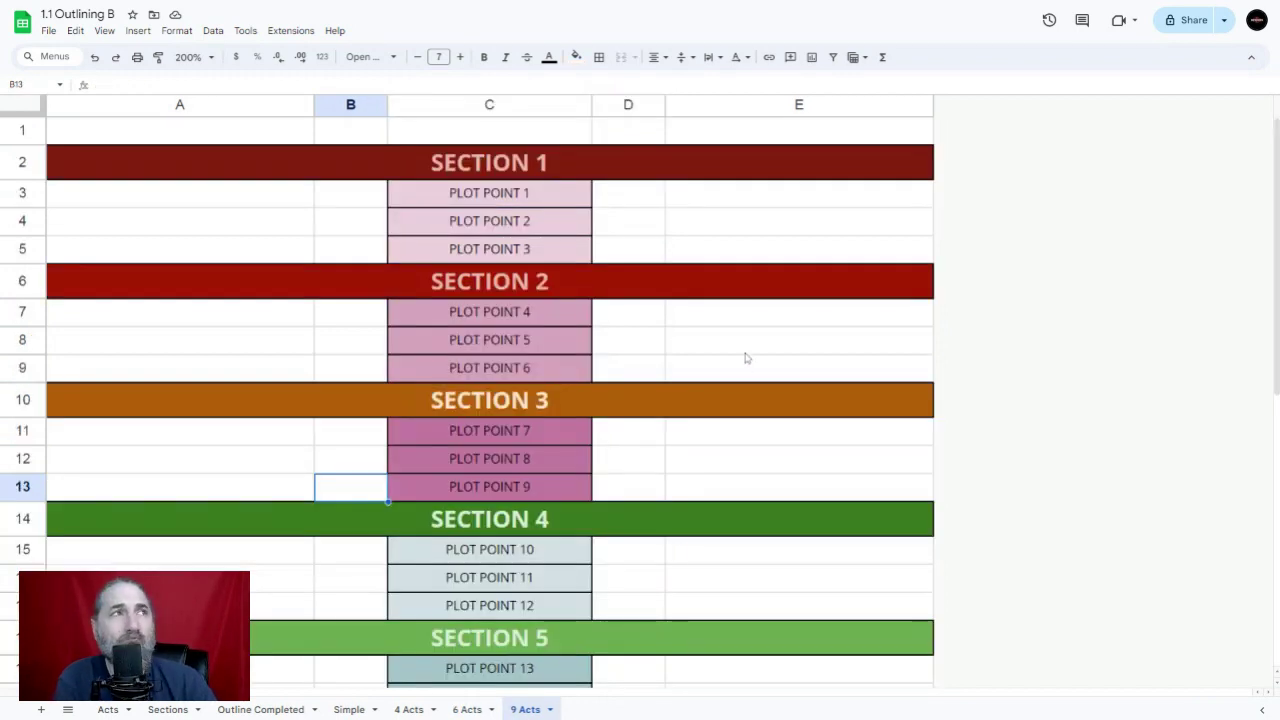
pyautogui.click(569, 172)
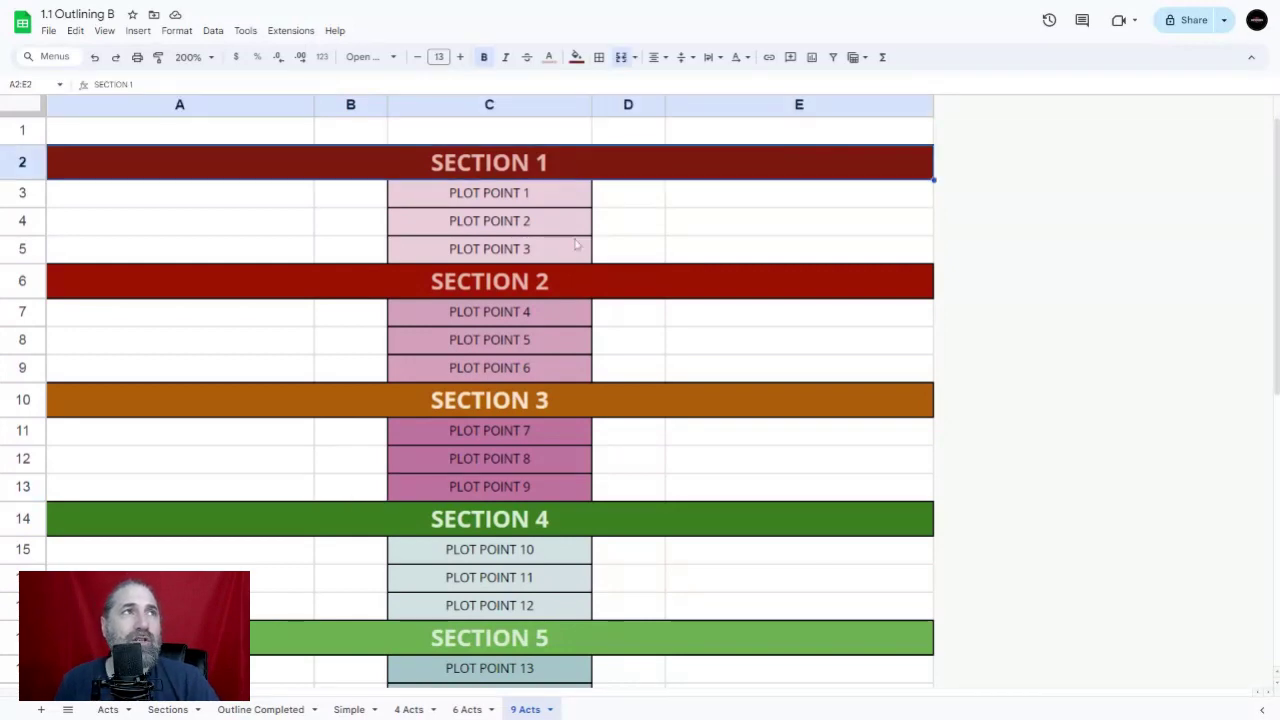
pyautogui.click(573, 291)
pyautogui.click(557, 403)
pyautogui.click(559, 522)
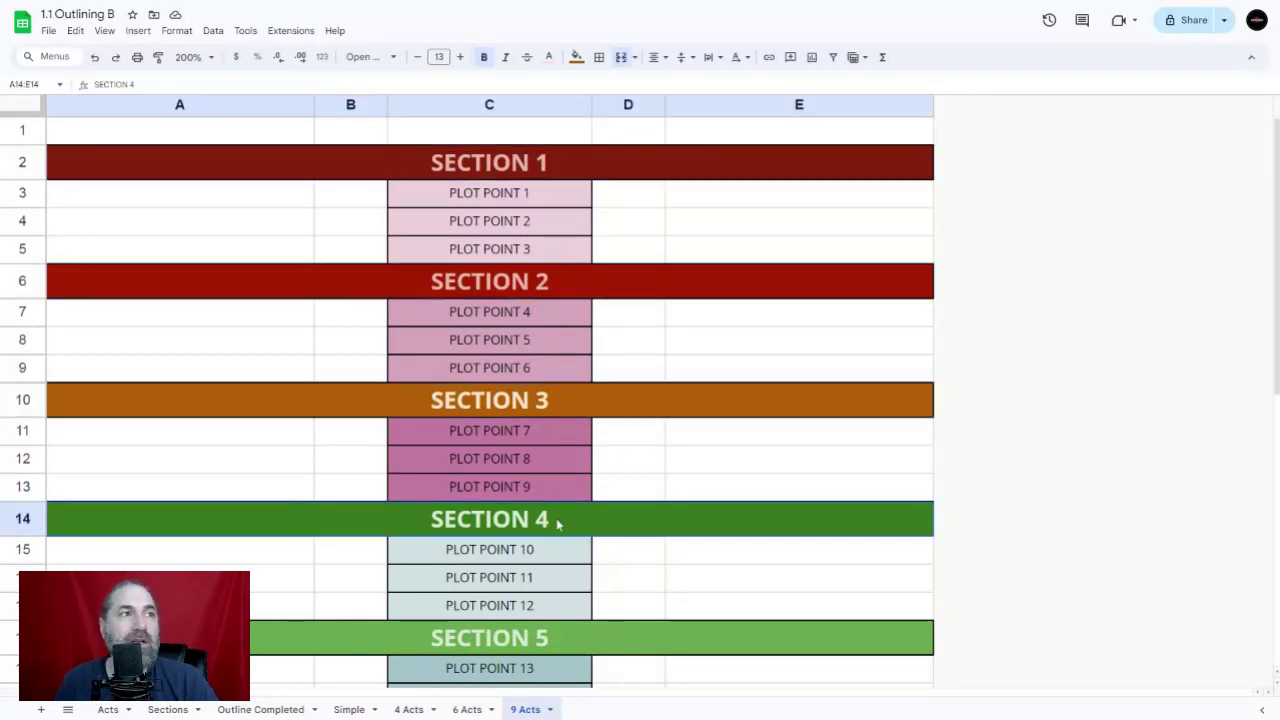
pyautogui.click(592, 638)
pyautogui.scroll(-6, 674, 506)
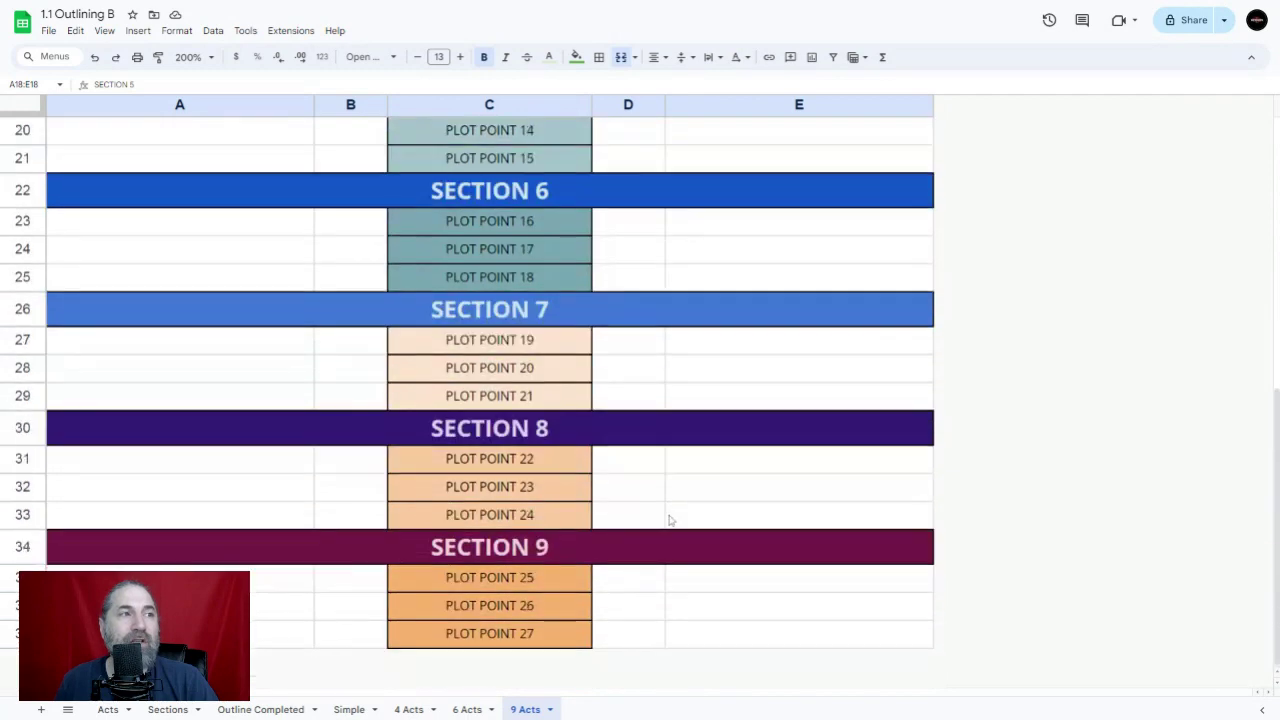
pyautogui.click(666, 548)
pyautogui.click(660, 440)
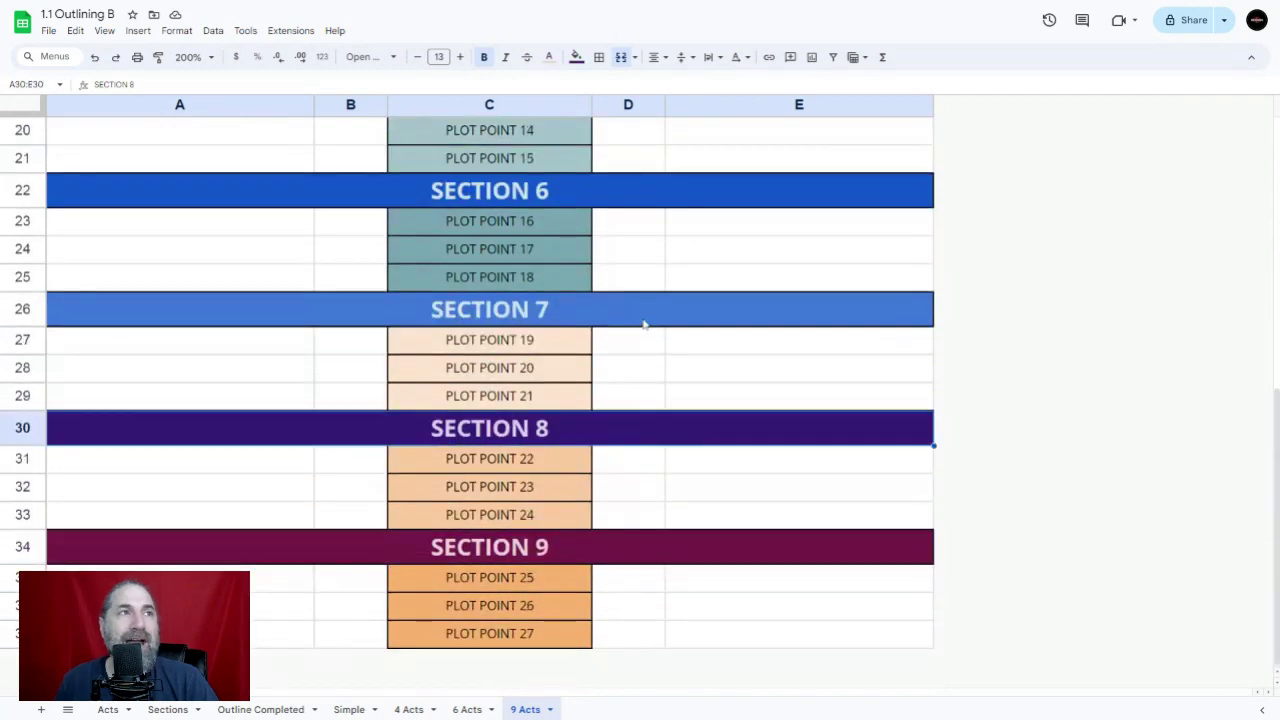
pyautogui.click(645, 322)
pyautogui.scroll(6, 690, 428)
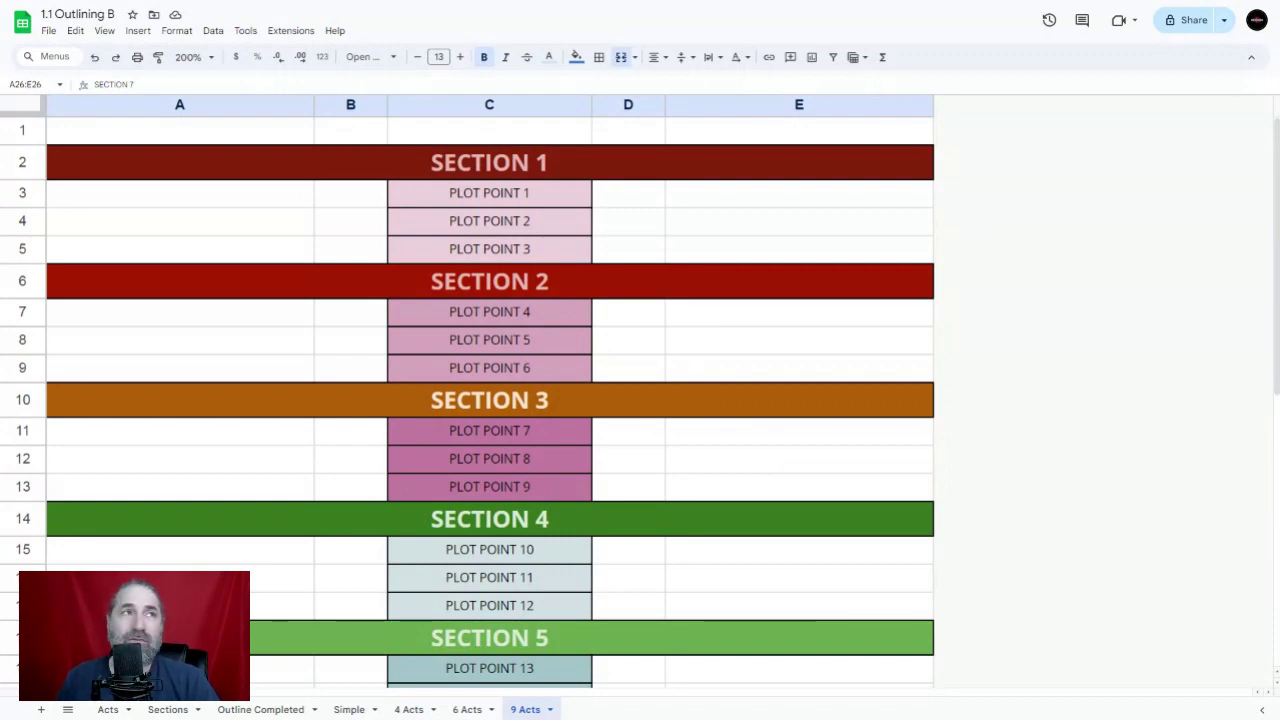
pyautogui.moveTo(567, 201); pyautogui.dragTo(565, 257)
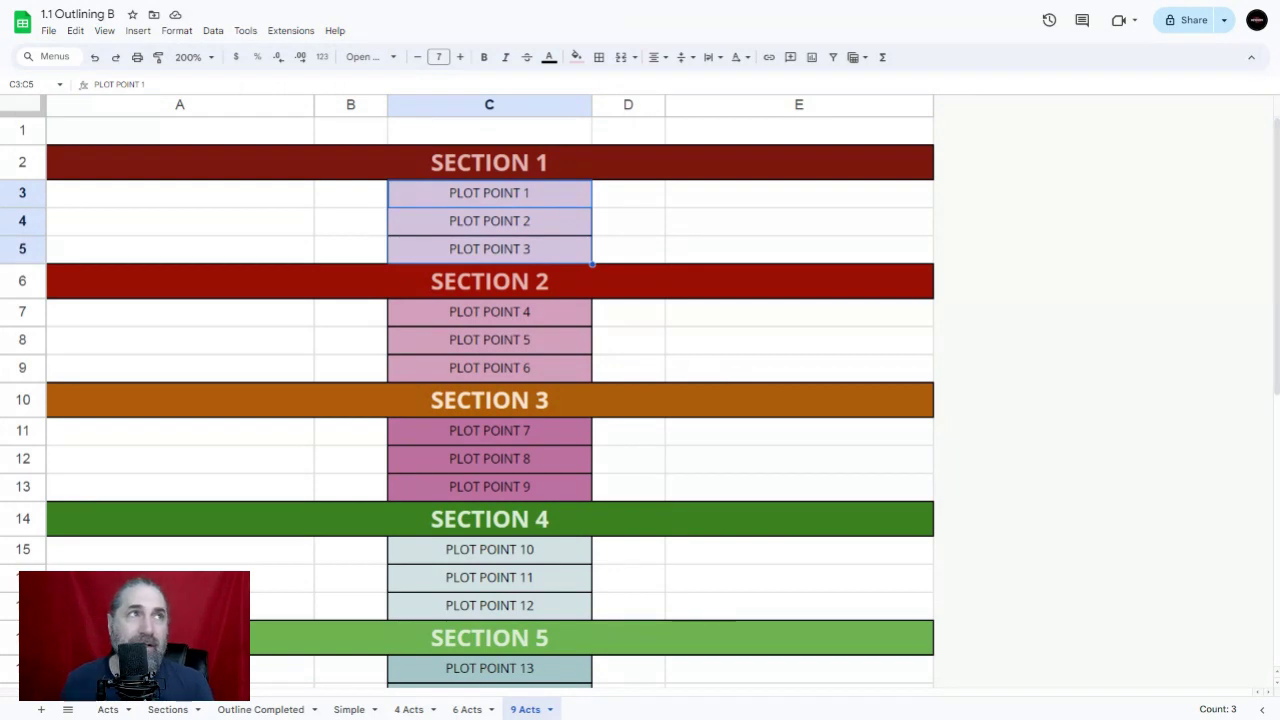
pyautogui.moveTo(580, 312); pyautogui.dragTo(583, 366)
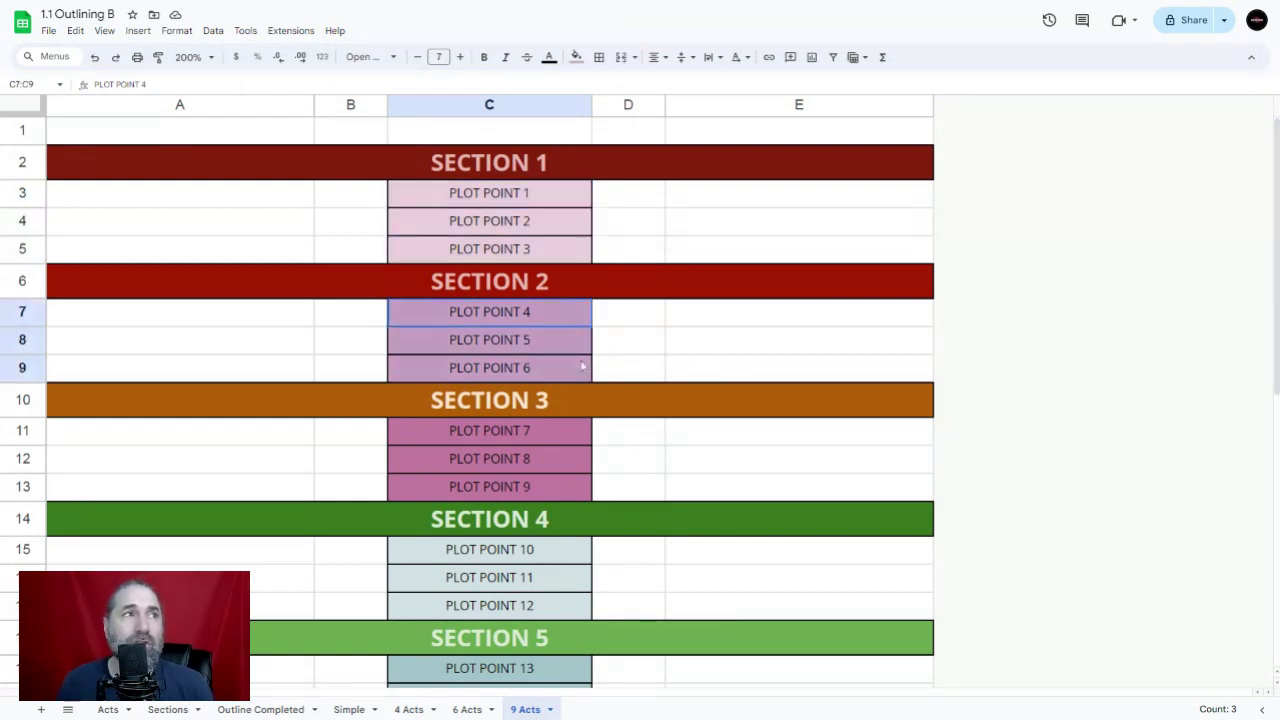
pyautogui.moveTo(571, 429); pyautogui.dragTo(577, 491)
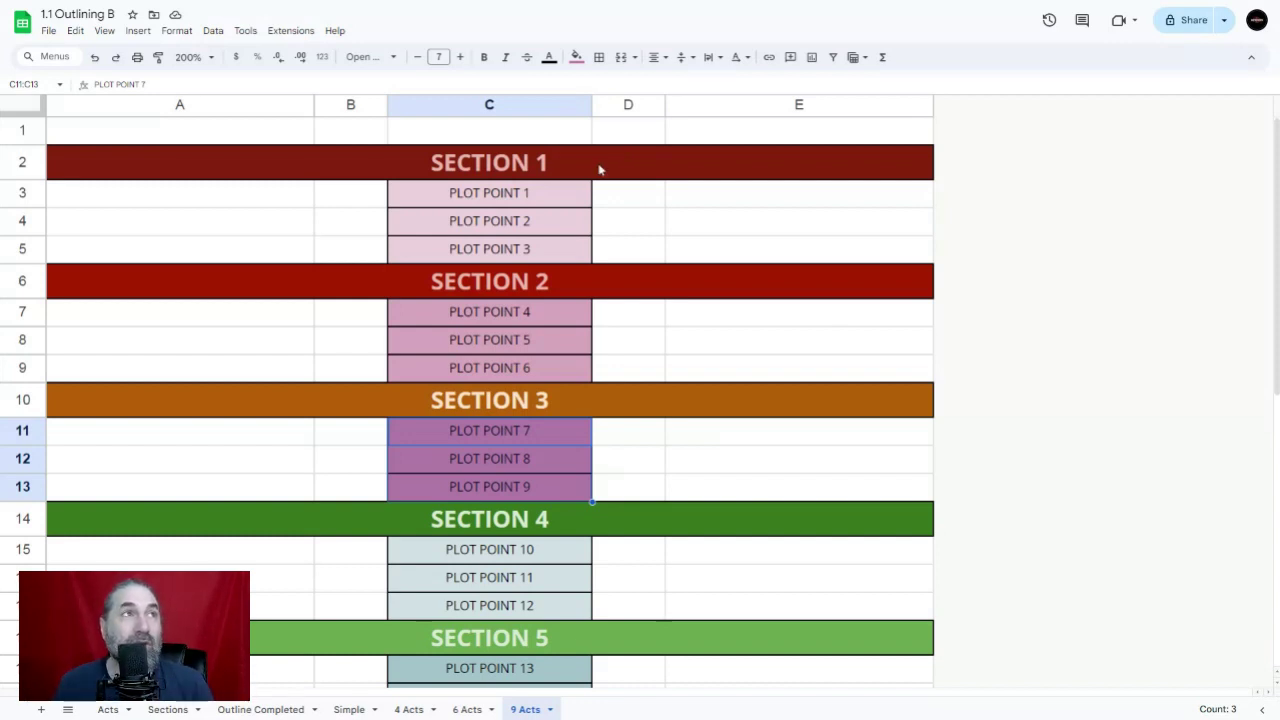
pyautogui.moveTo(600, 170); pyautogui.dragTo(595, 252)
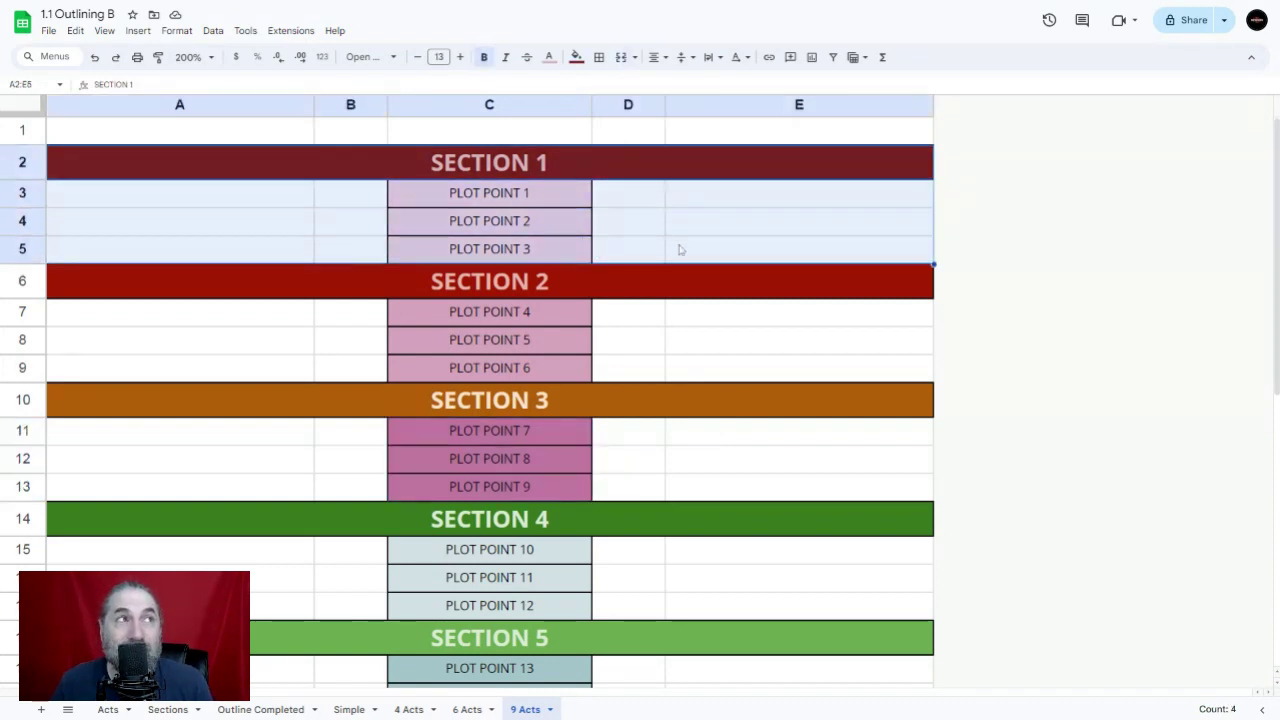
pyautogui.moveTo(652, 291); pyautogui.dragTo(648, 366)
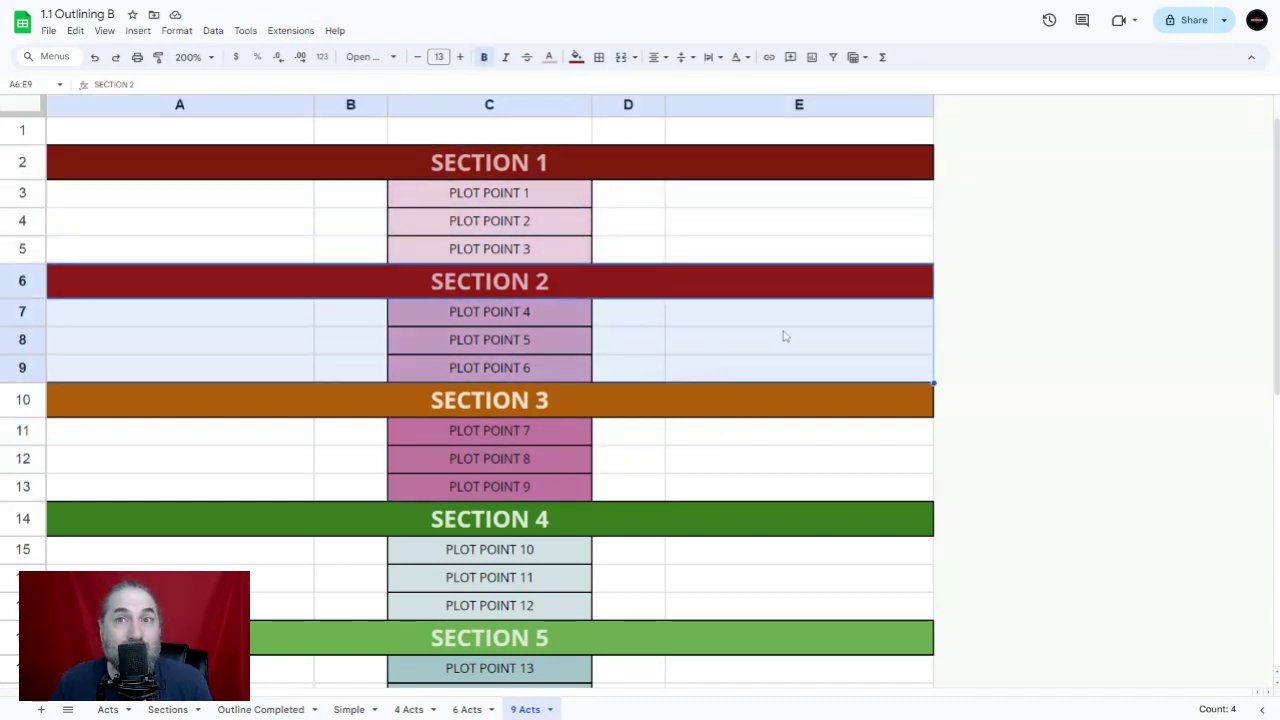
pyautogui.moveTo(663, 414); pyautogui.dragTo(651, 487)
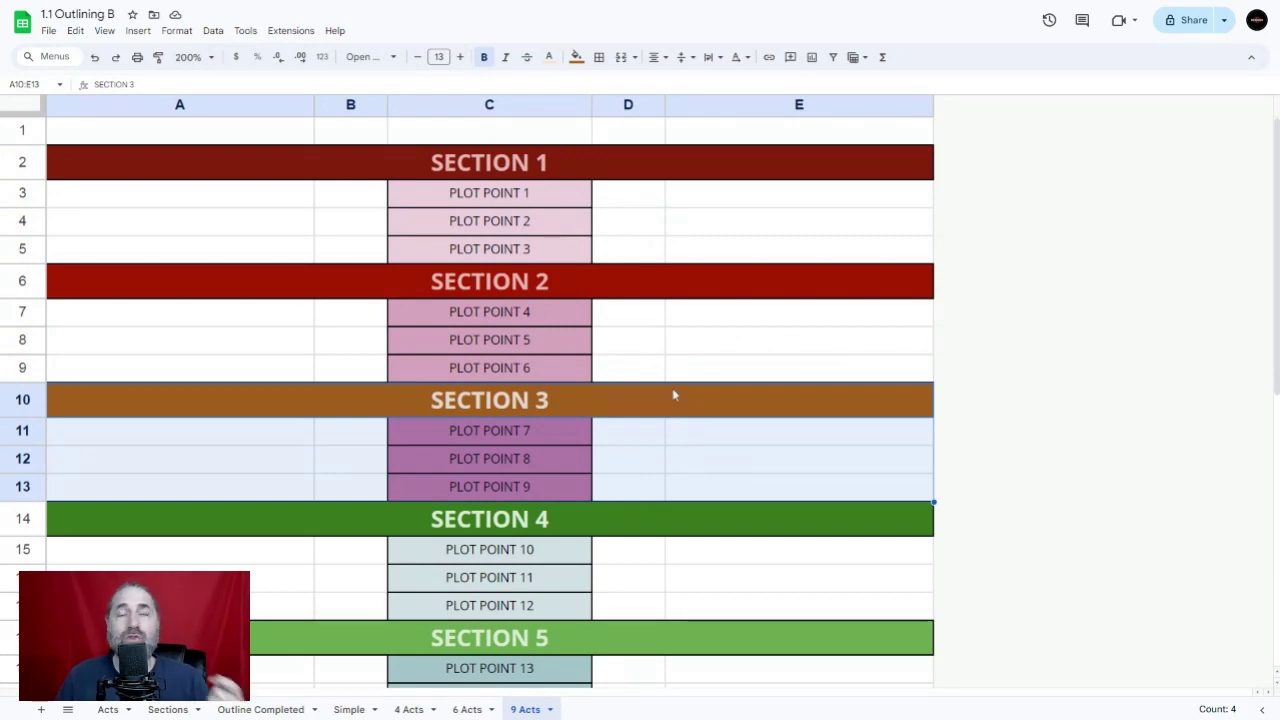
pyautogui.scroll(-10, 675, 399)
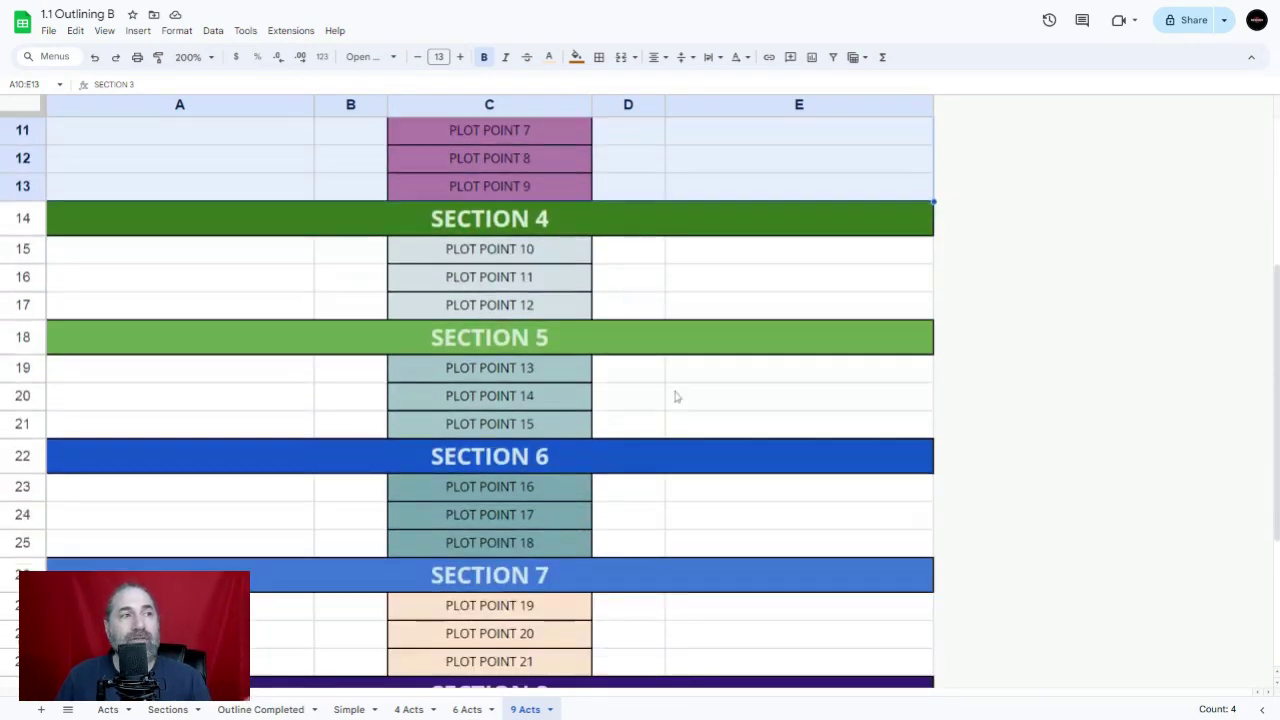